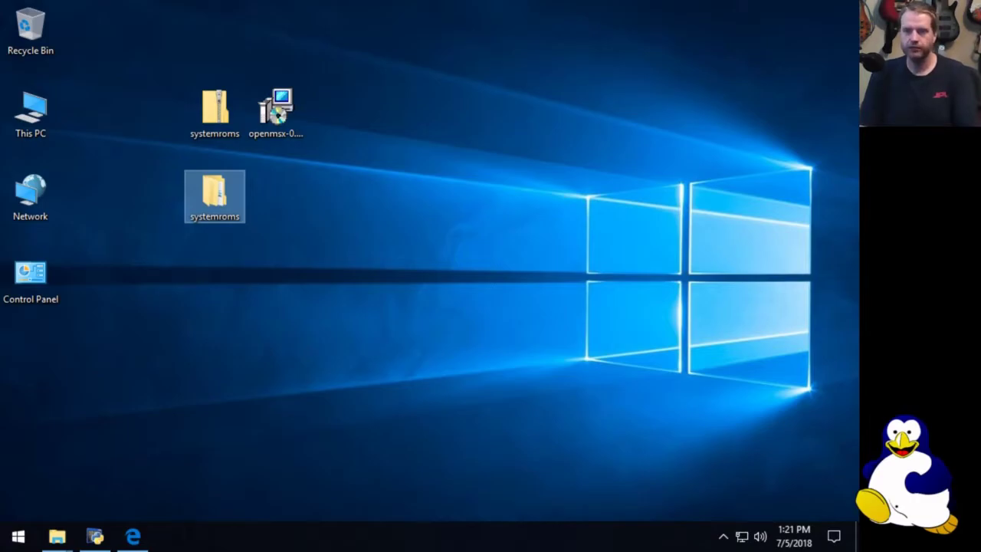
Step: Launch the openMSX installer from the desktop and advance past the welcome page to the feature selection
left_click(279, 129)
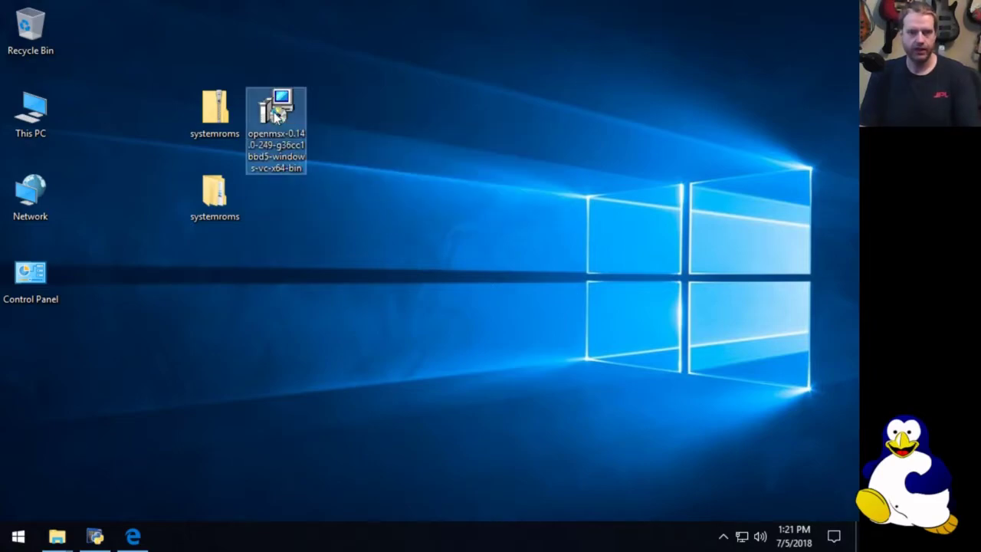
double_click(276, 119)
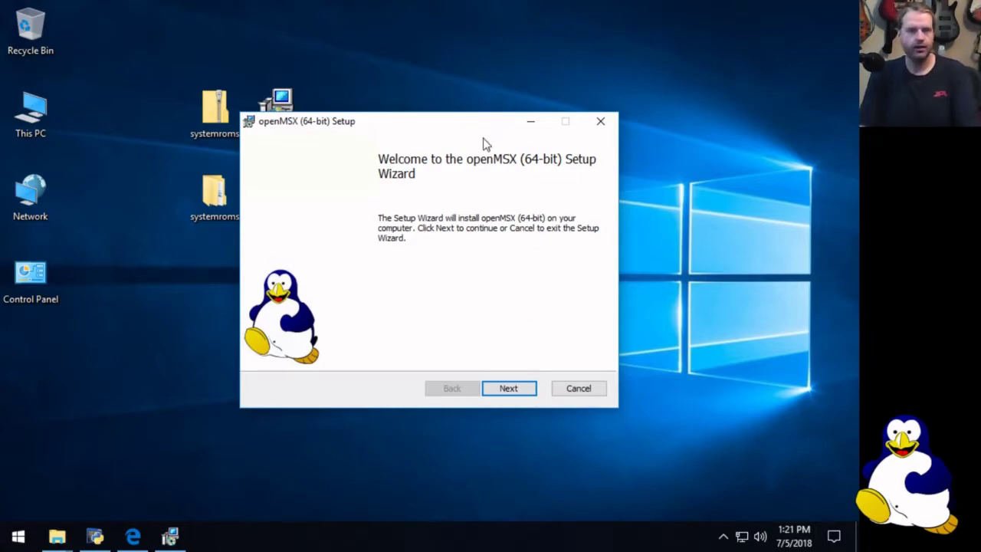
left_click_drag(484, 128, 608, 123)
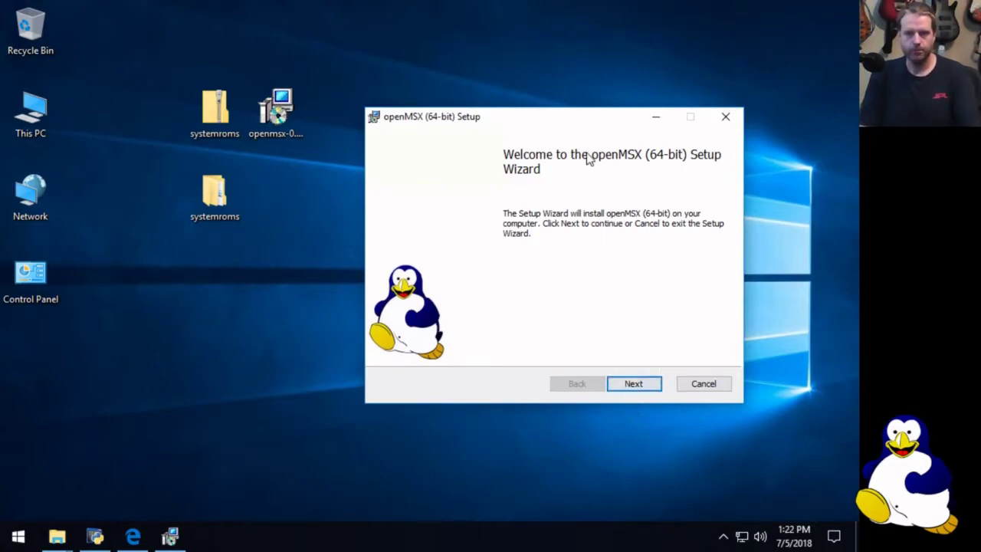
left_click_drag(580, 120, 580, 74)
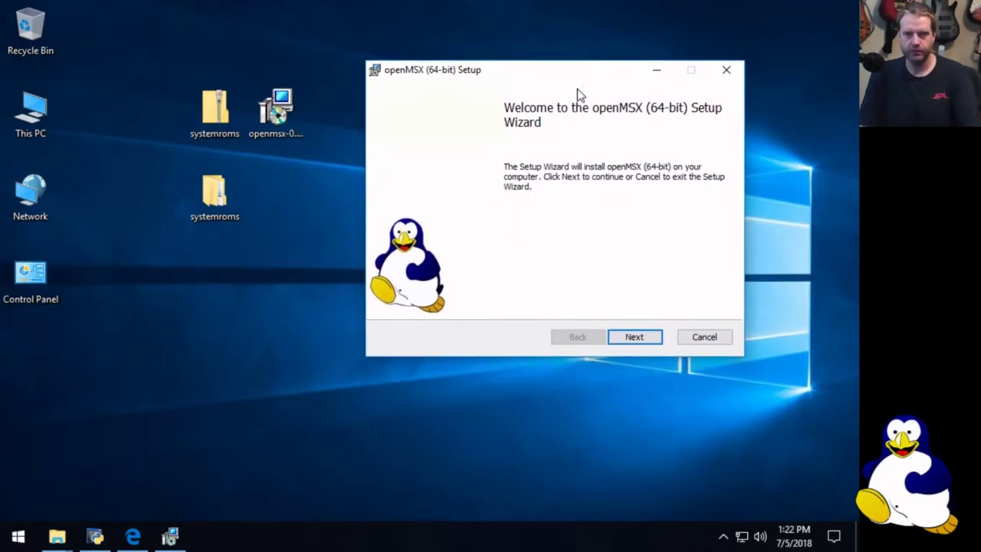
left_click(636, 344)
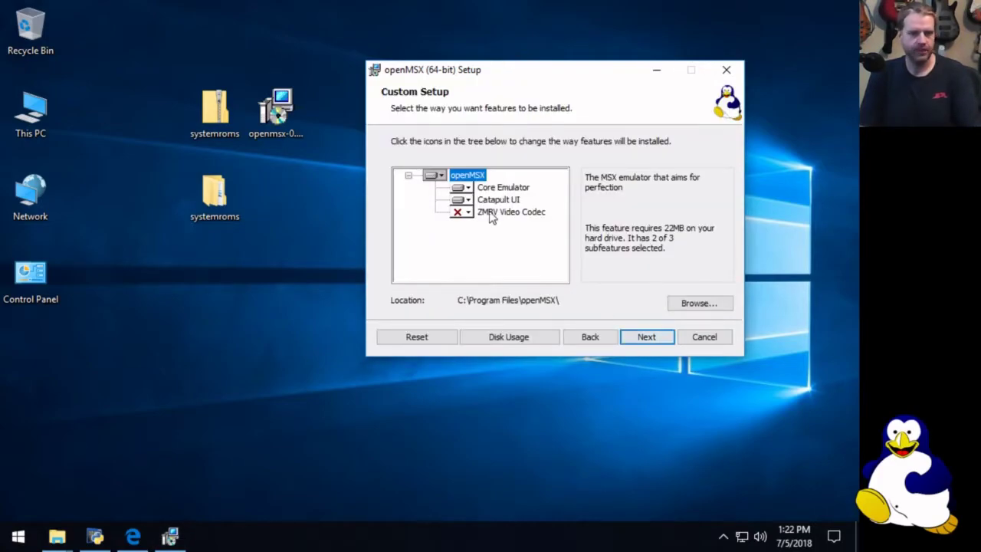
Step: Include the ZMBV Video Codec in the installation and review the descriptions of the Core Emulator and Catapult UI features
left_click(459, 212)
left_click(471, 229)
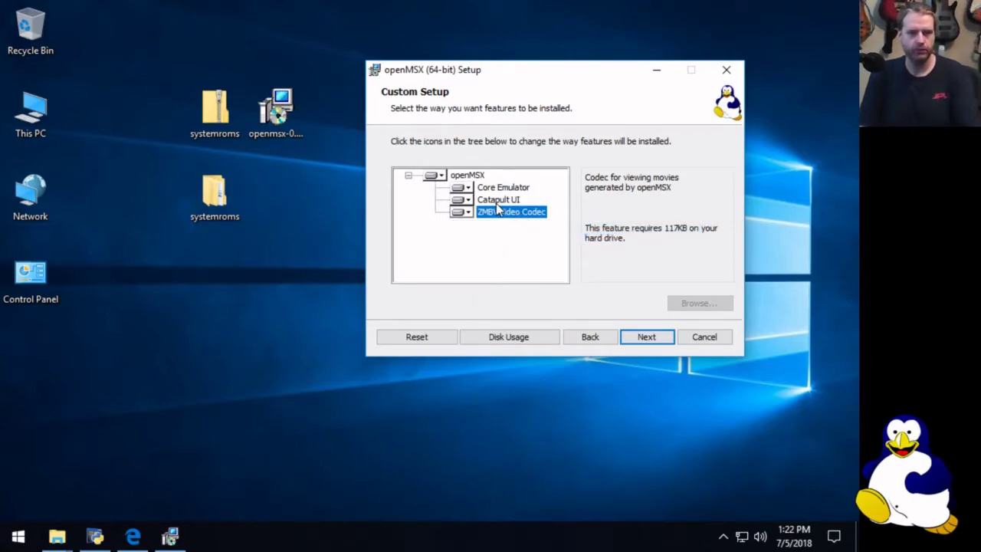
key("Up")
key("Up")
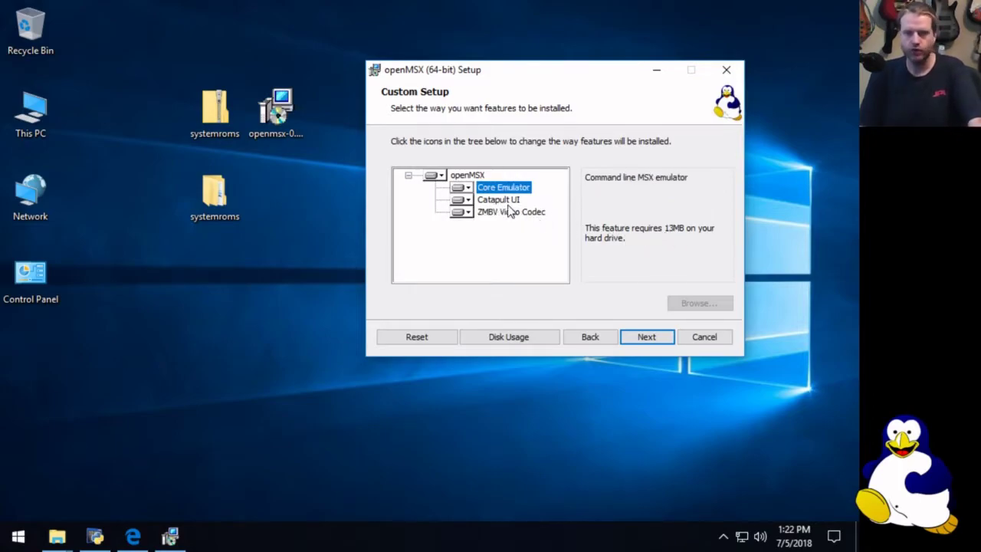
key("Down")
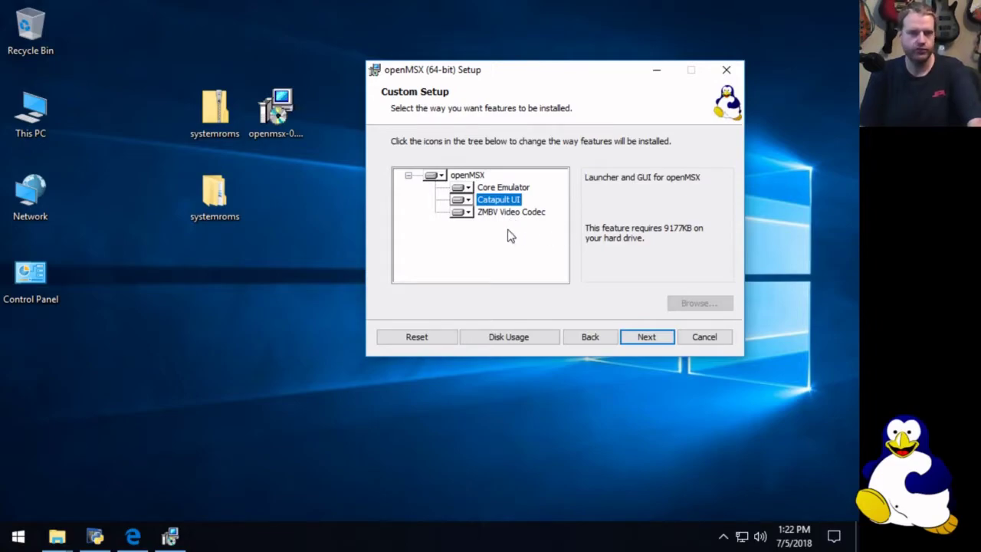
key("Down")
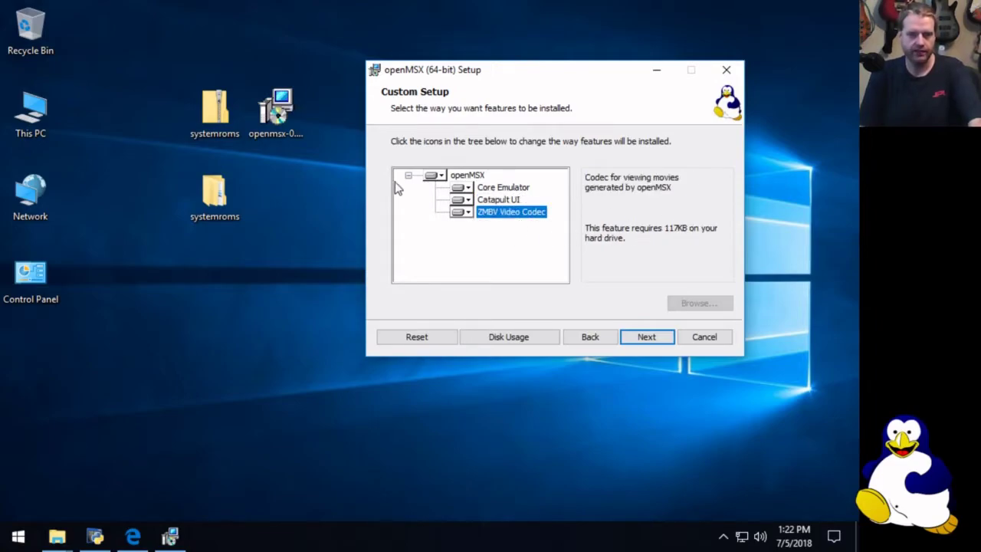
Step: Set the destination folder of the openMSX feature to C:\openMSX\
left_click(466, 175)
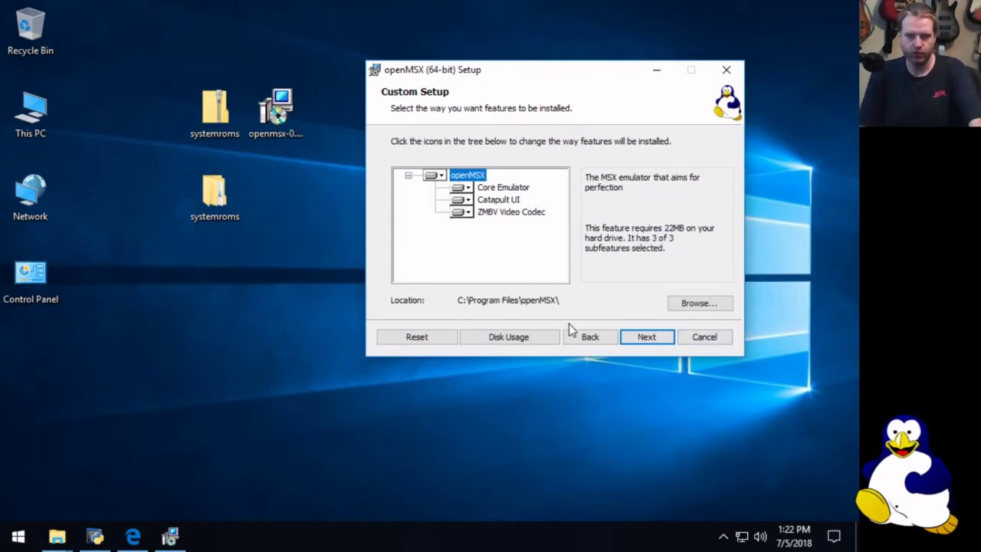
left_click(698, 305)
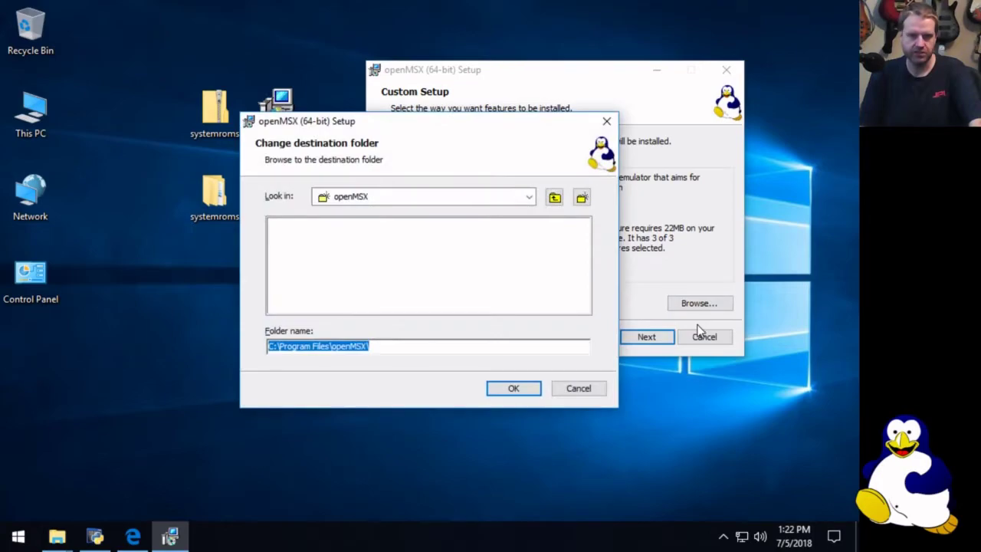
left_click(333, 354)
key("BackSpace")
key("BackSpace")
key("BackSpace")
key("BackSpace")
key("BackSpace")
key("BackSpace")
key("BackSpace")
key("BackSpace")
key("BackSpace")
key("BackSpace")
key("BackSpace")
key("BackSpace")
key("BackSpace")
key("BackSpace")
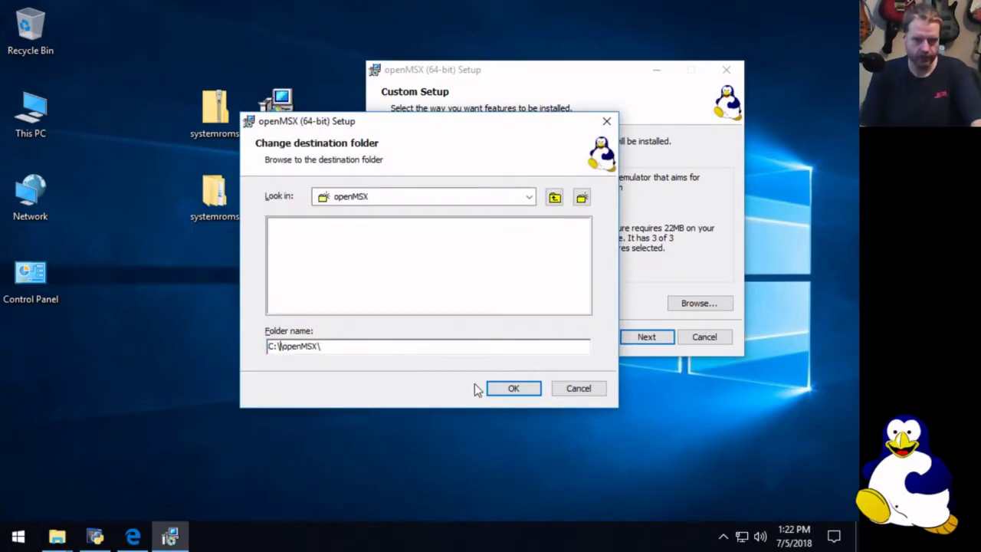
left_click(528, 396)
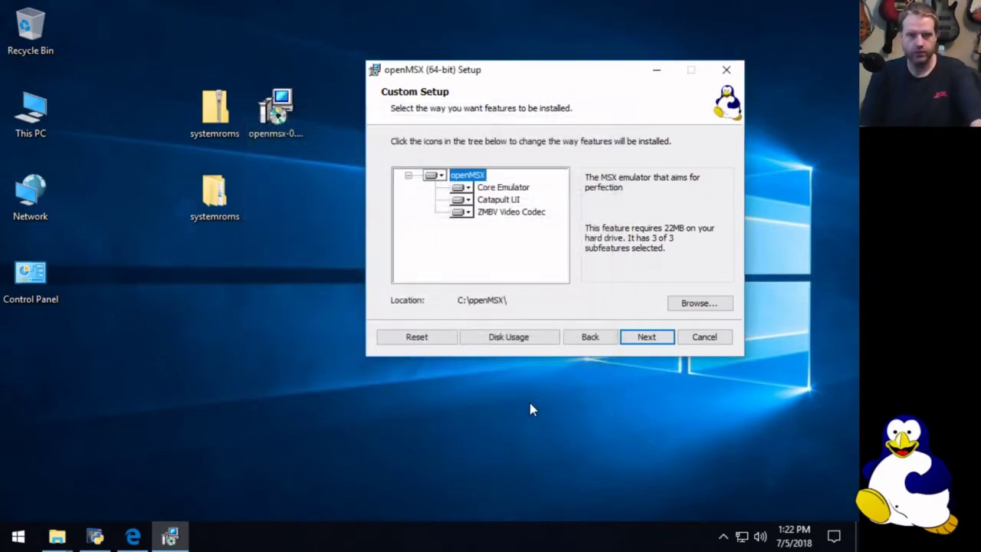
Step: Install openMSX with the chosen settings, allow the installer to make changes, and finish the setup wizard
key("Return")
key("Return")
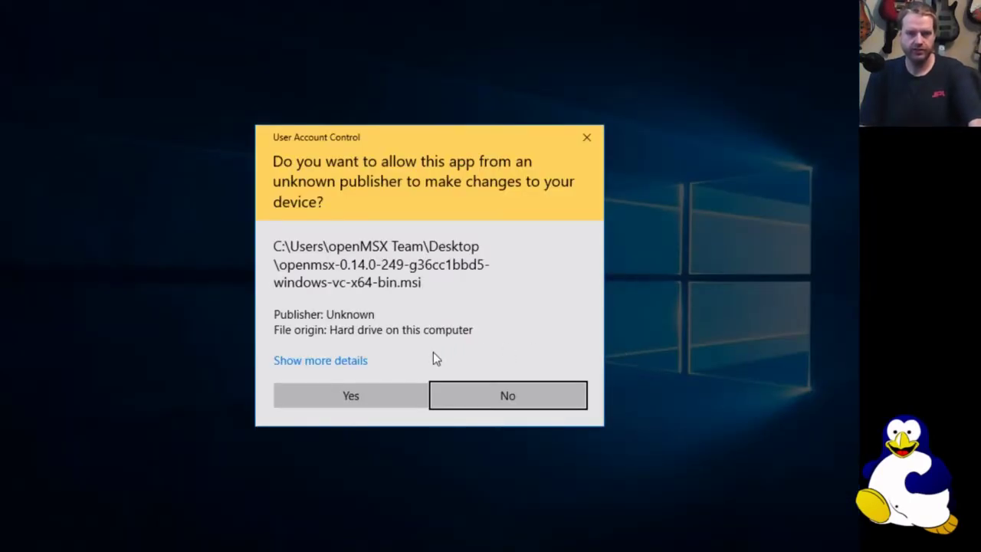
left_click(325, 406)
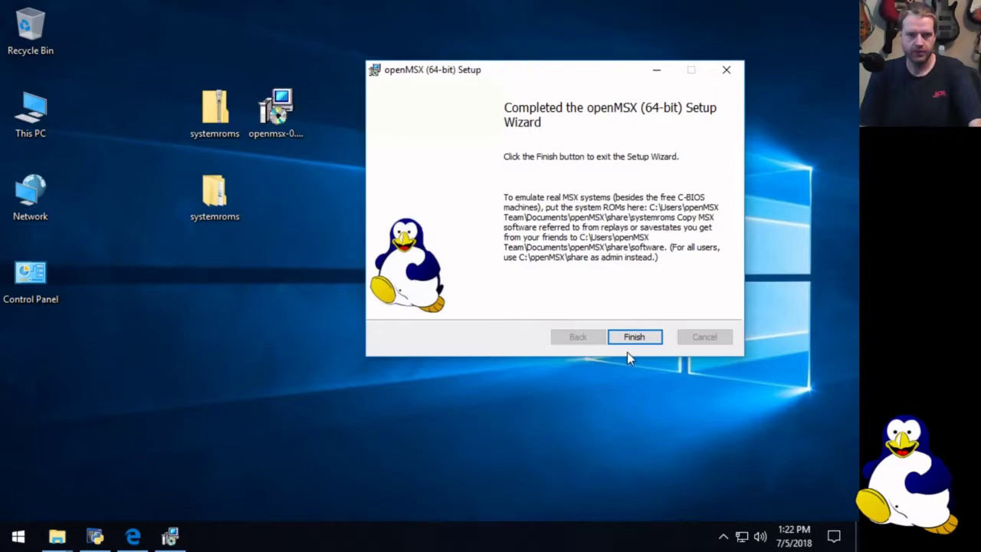
left_click(633, 339)
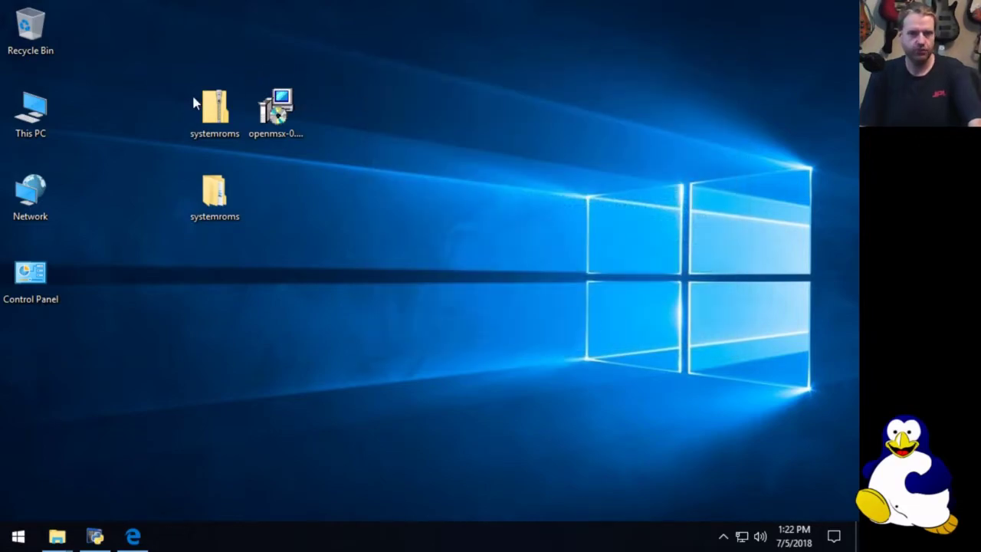
Step: Launch the newly installed openMSX Catapult and move its window toward the middle of the desktop
left_click(18, 536)
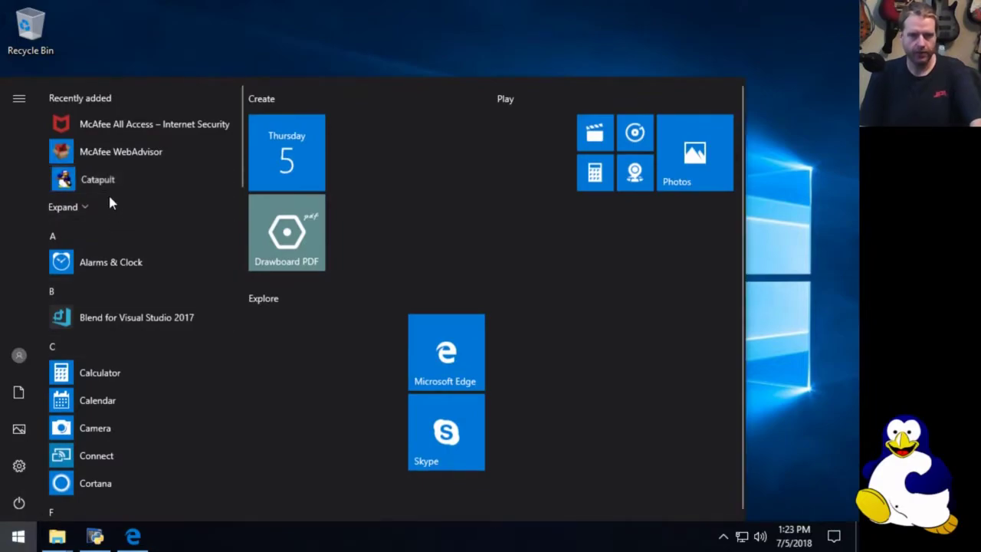
left_click(828, 198)
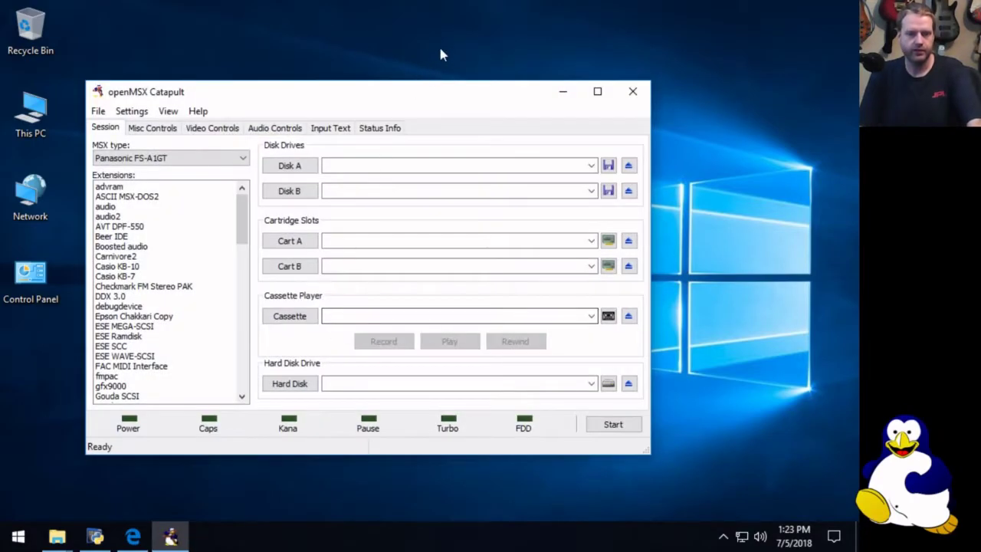
left_click_drag(396, 95, 644, 92)
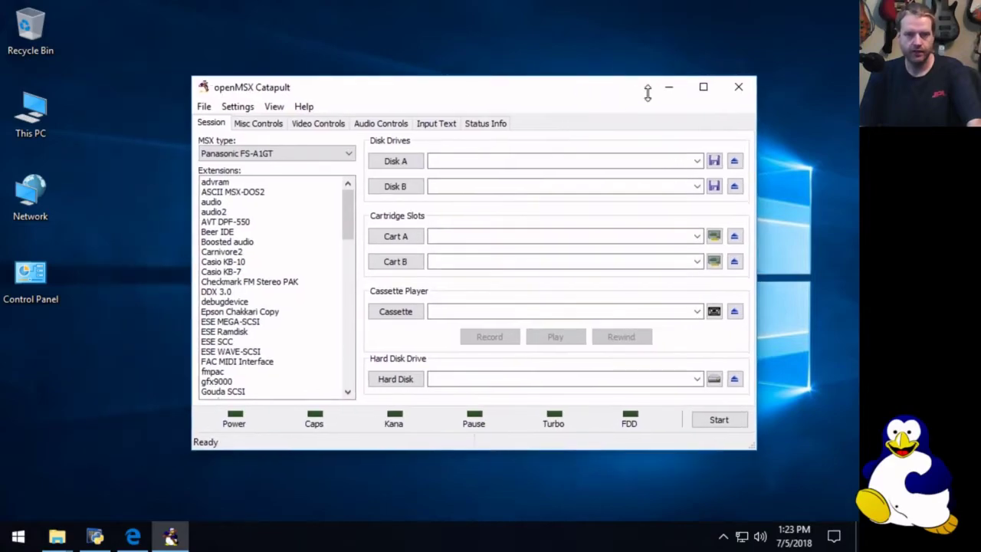
Step: Set the MSX type to C-BIOS MSX2+ and start the emulation
left_click(349, 153)
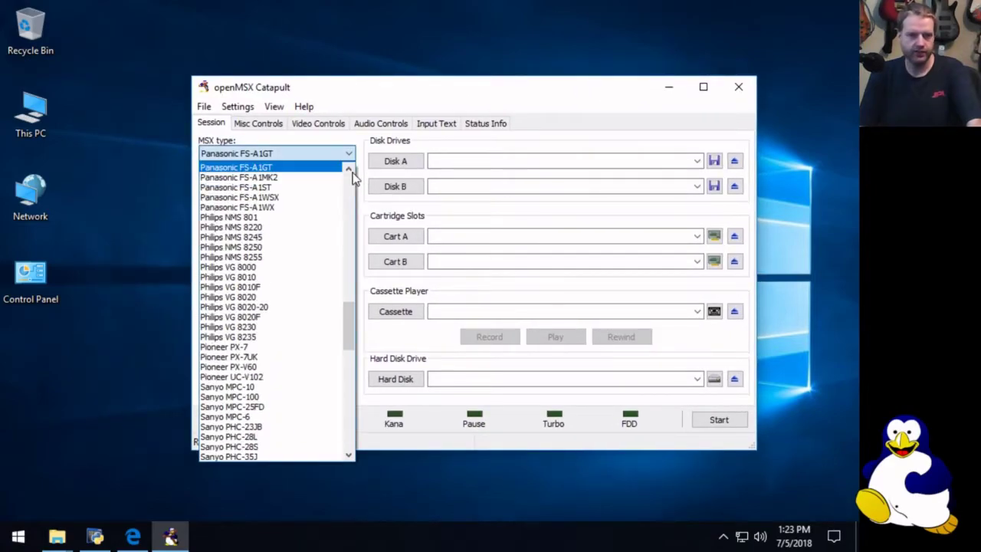
left_click_drag(347, 338, 362, 199)
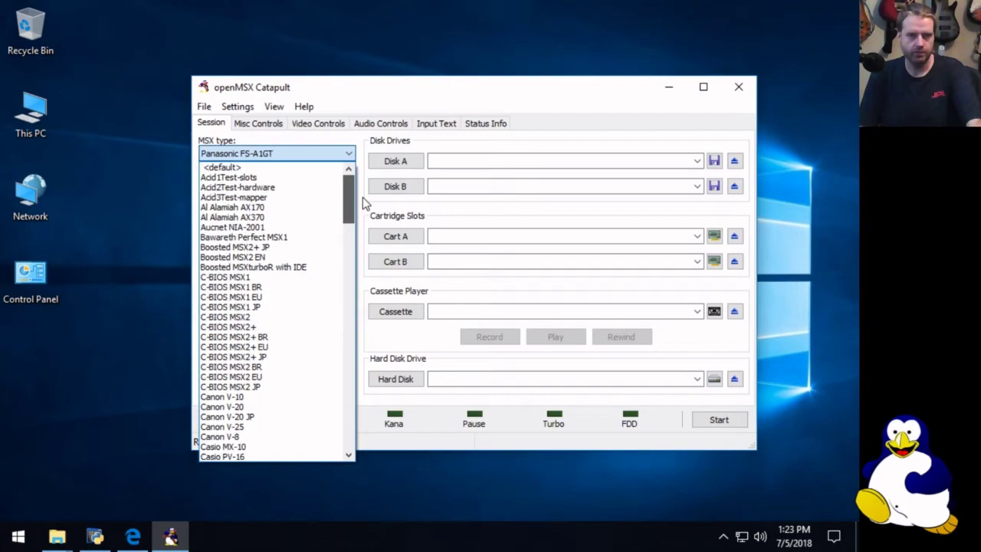
left_click(285, 331)
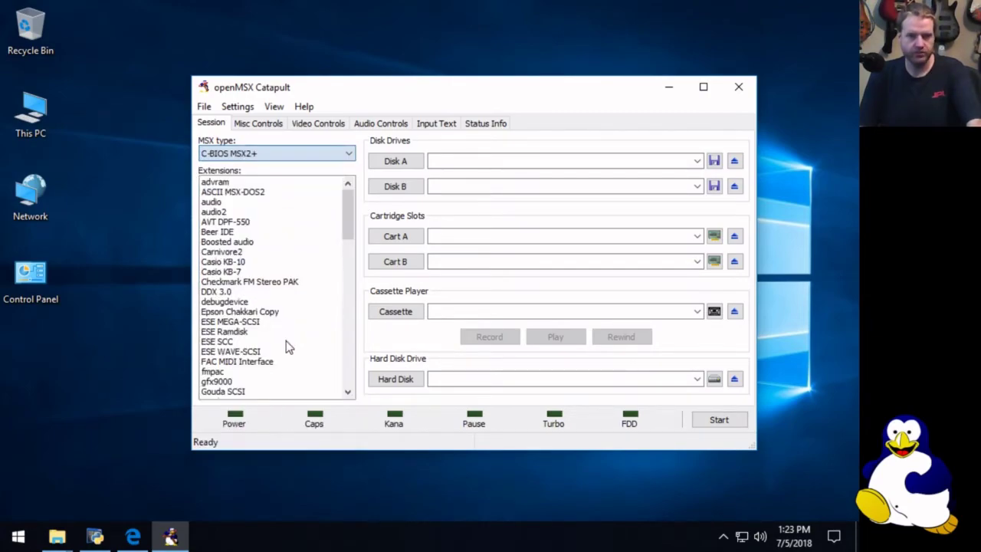
left_click(715, 422)
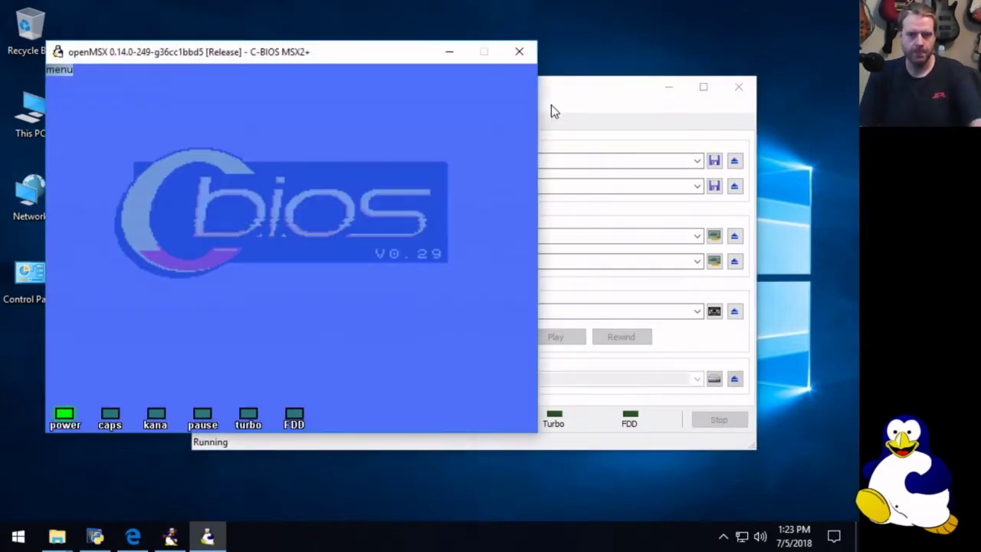
Step: Move the emulator window to view the C-BIOS startup screen, and close the emulator
left_click_drag(322, 54, 578, 73)
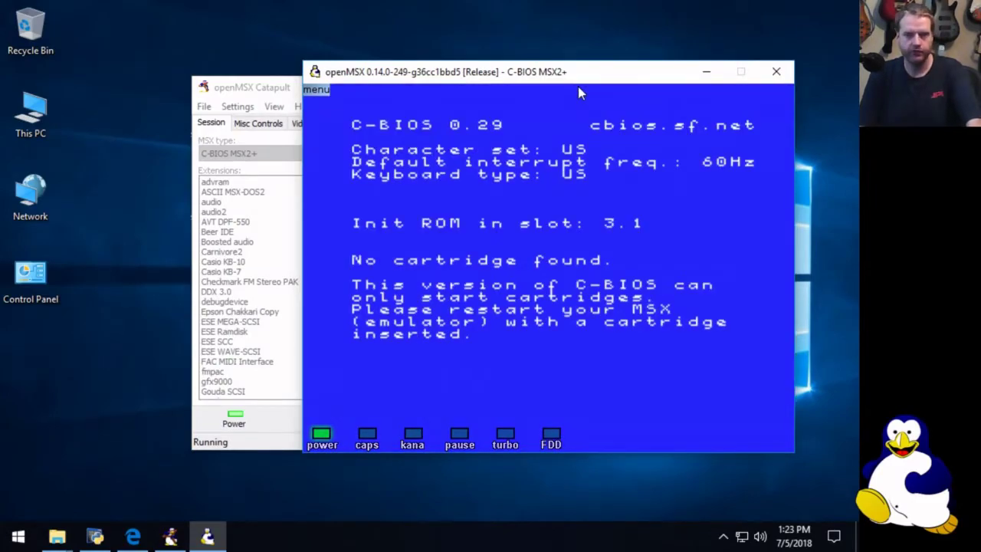
left_click_drag(579, 89, 509, 64)
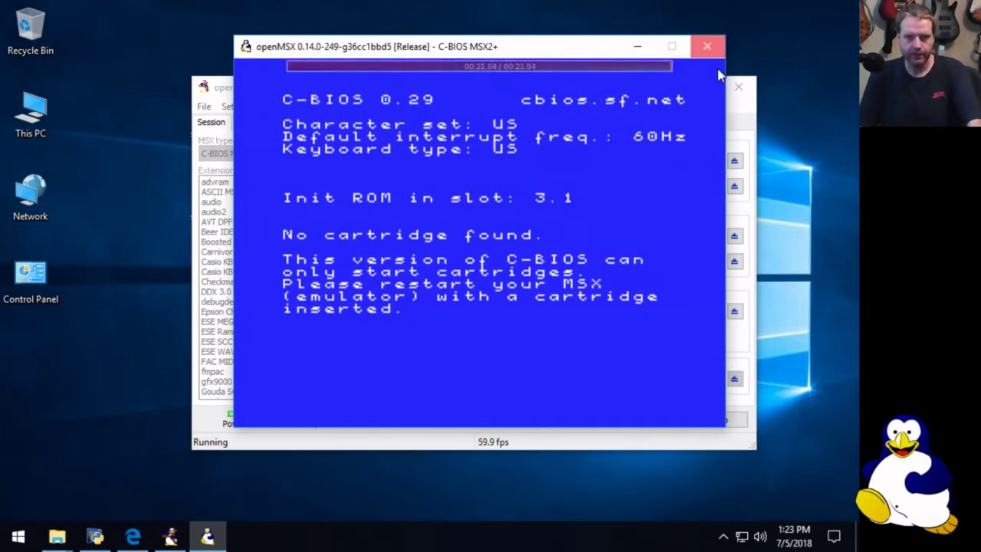
left_click(707, 46)
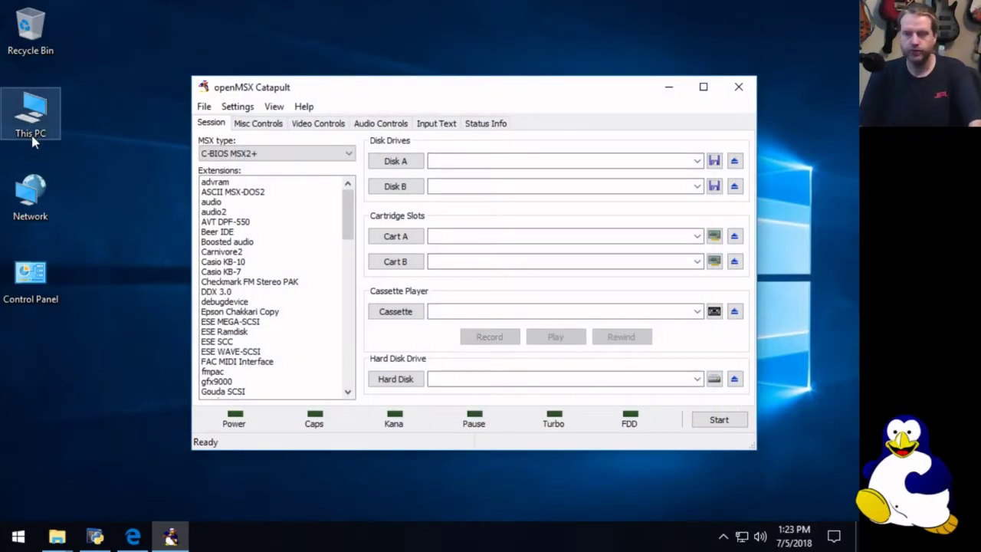
Step: Uncover the desktop icons and open the Documents\openMSX\share\systemroms folder in a window beside them
left_click_drag(405, 87, 493, 174)
left_click(204, 134)
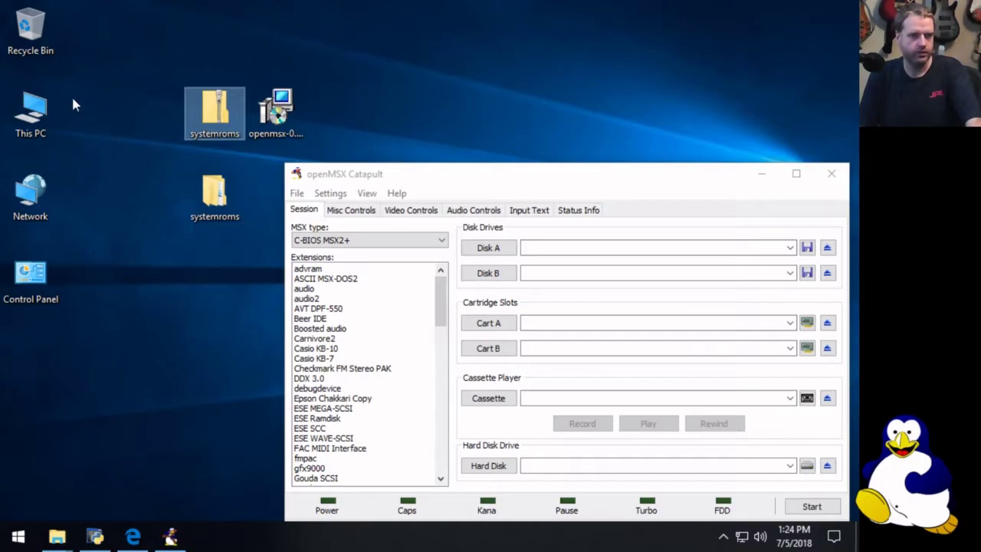
double_click(31, 129)
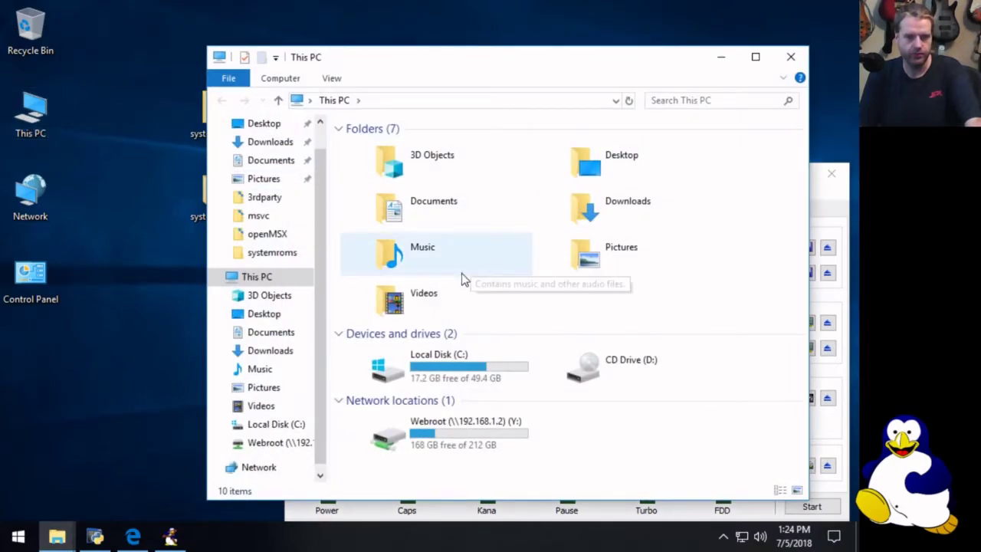
double_click(425, 227)
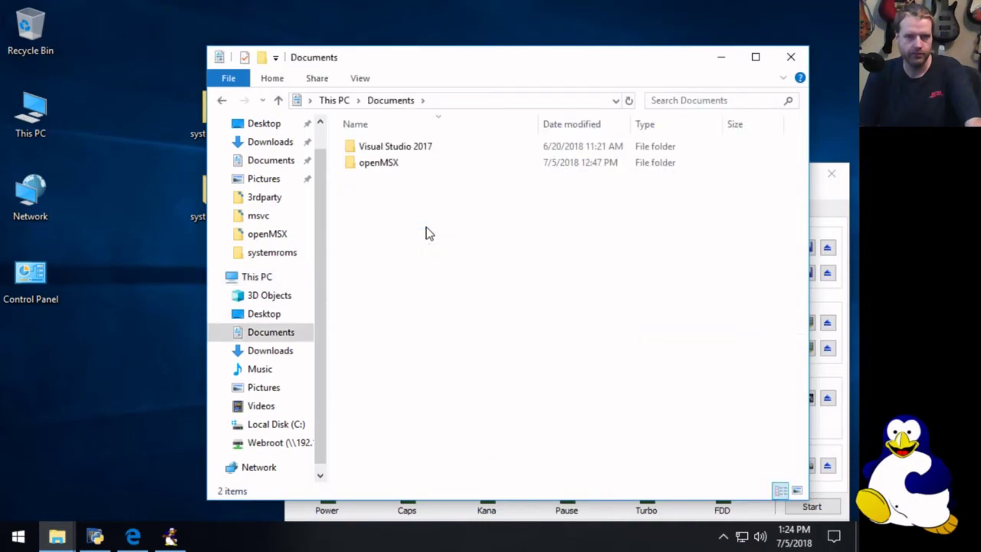
double_click(383, 164)
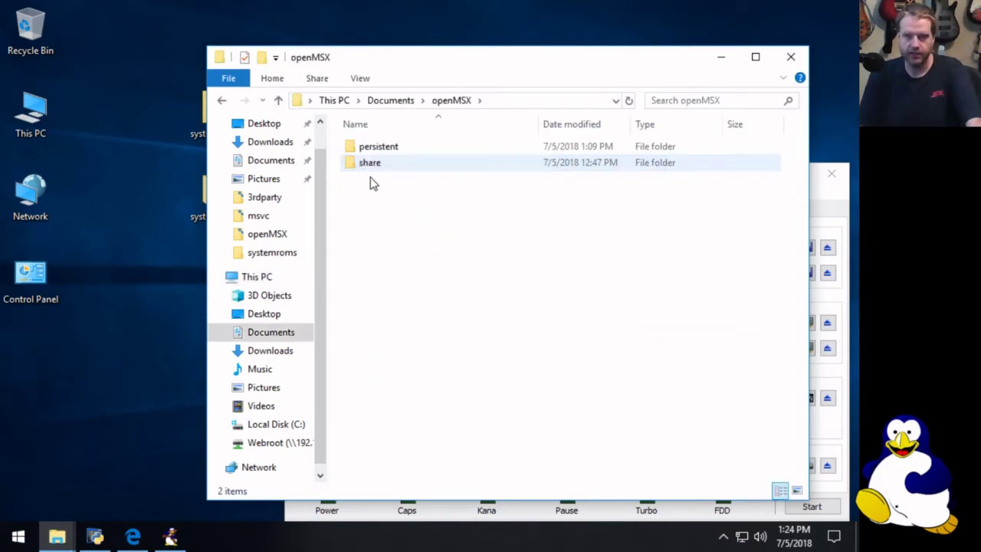
double_click(370, 167)
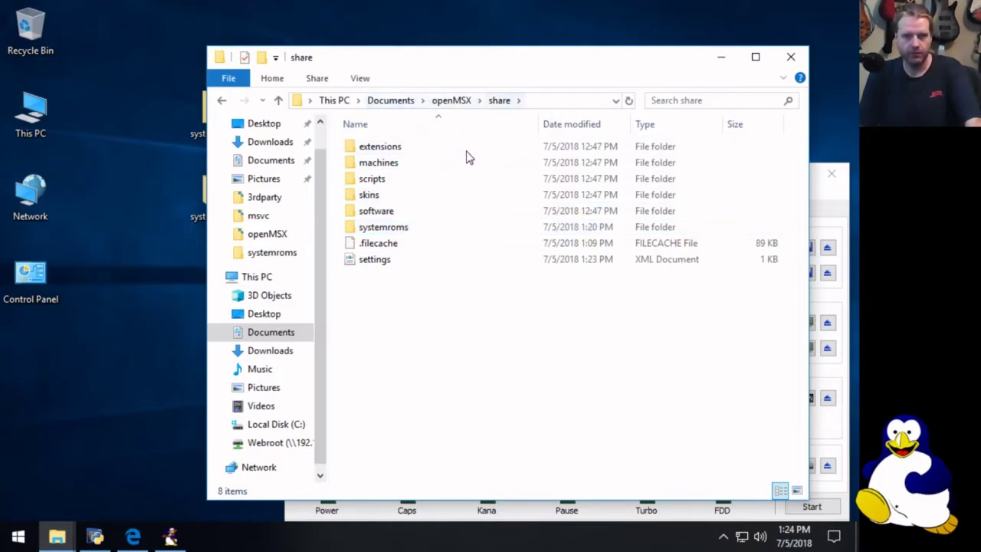
double_click(392, 229)
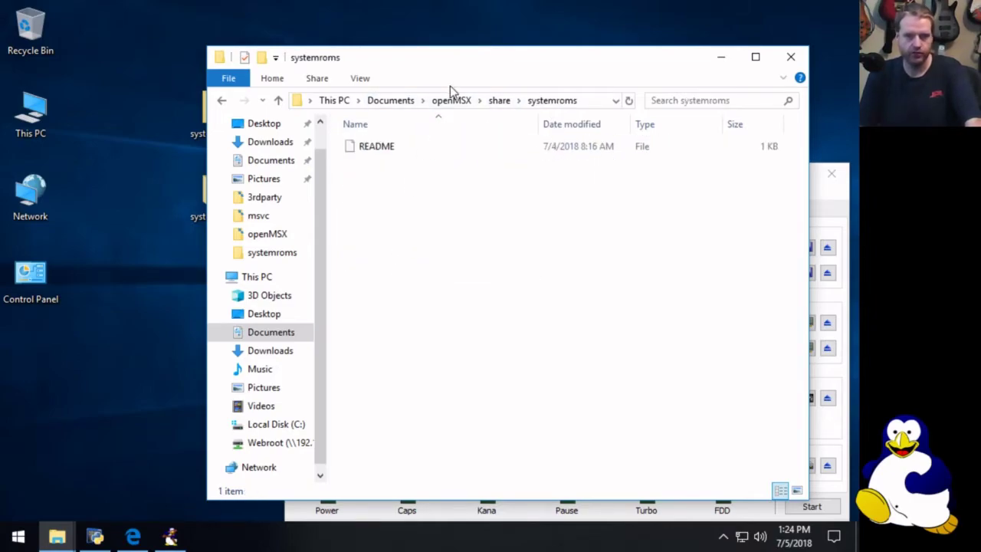
left_click_drag(462, 65, 568, 85)
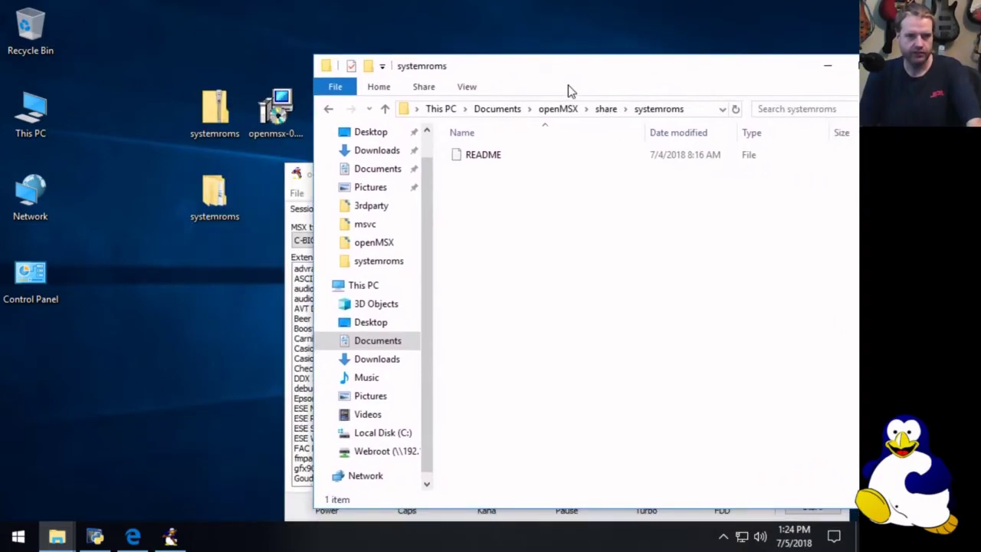
Step: Move the extensions, machines and misc folders from the desktop's systemroms folder into openMSX\share\systemroms
left_click(210, 218)
double_click(211, 218)
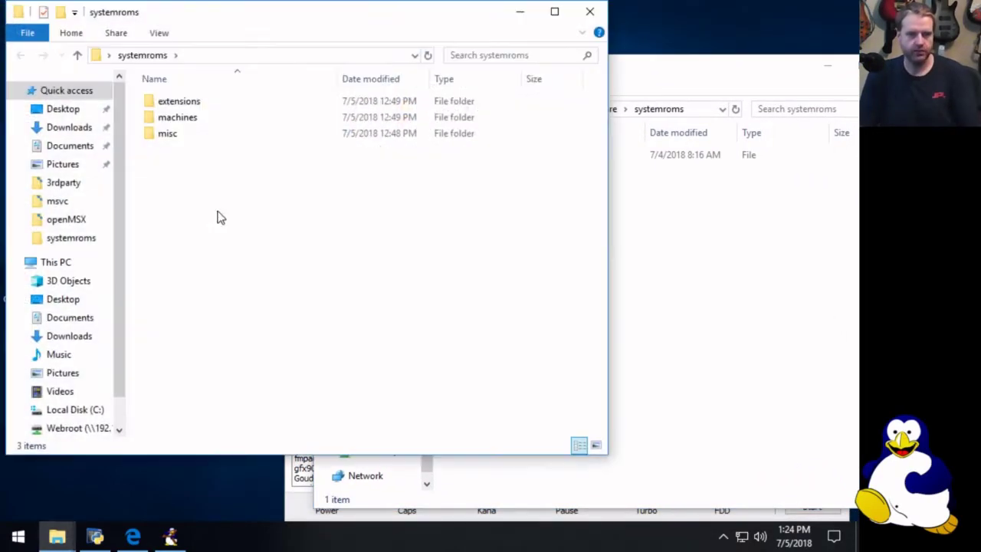
key("ctrl+a")
left_click_drag(168, 133, 697, 314)
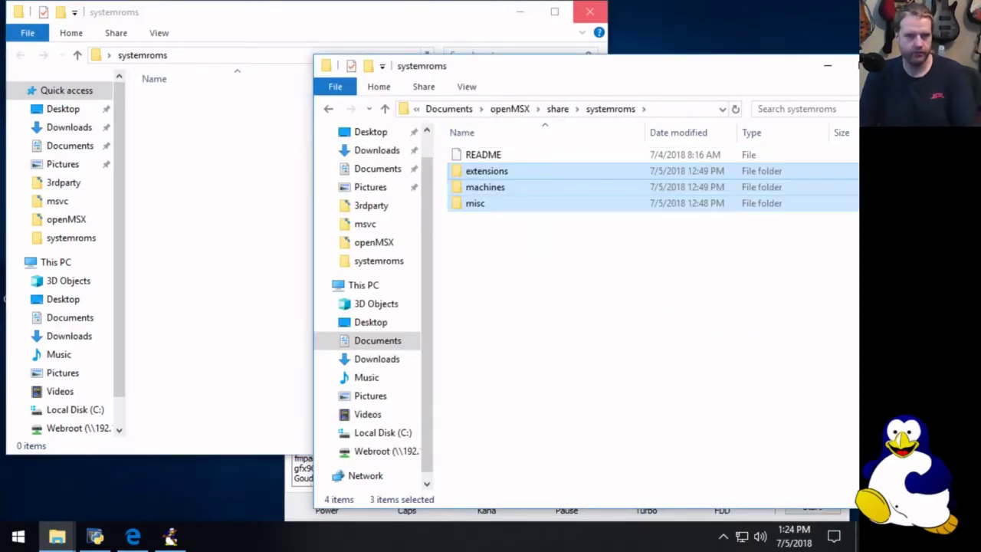
Step: Clear away the emptied systemroms window, open the misc folder in openMSX\share\systemroms to examine its ROM files, and close that window
left_click(515, 15)
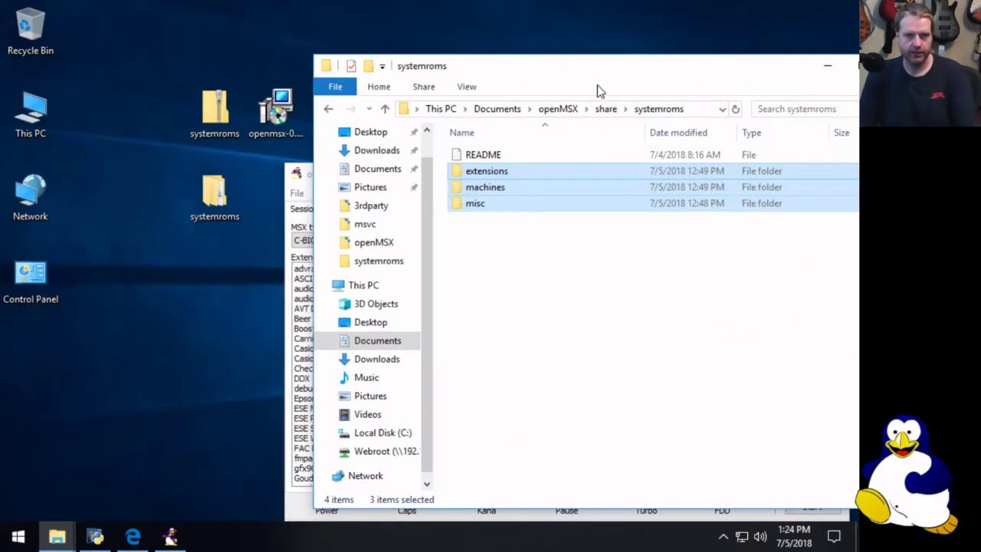
left_click_drag(599, 89, 381, 71)
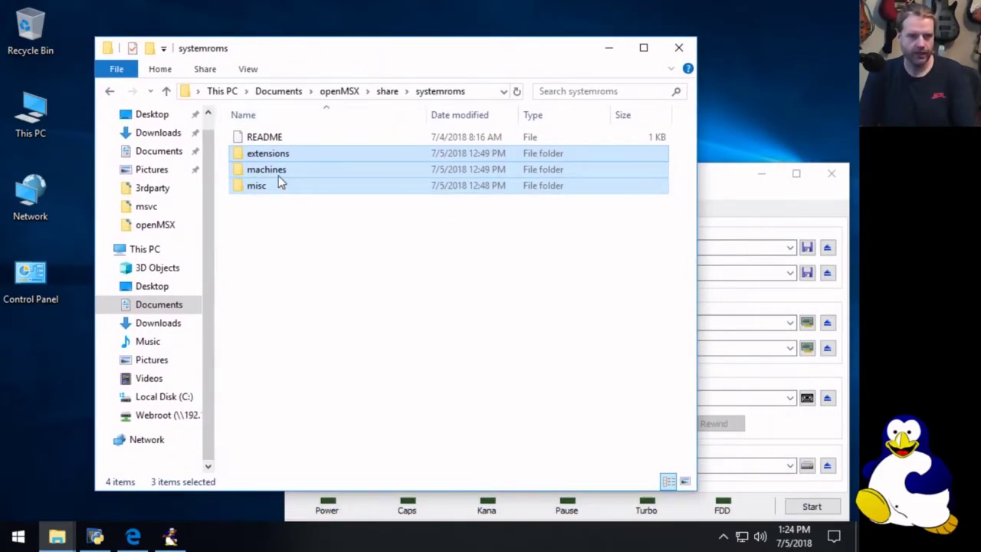
double_click(262, 188)
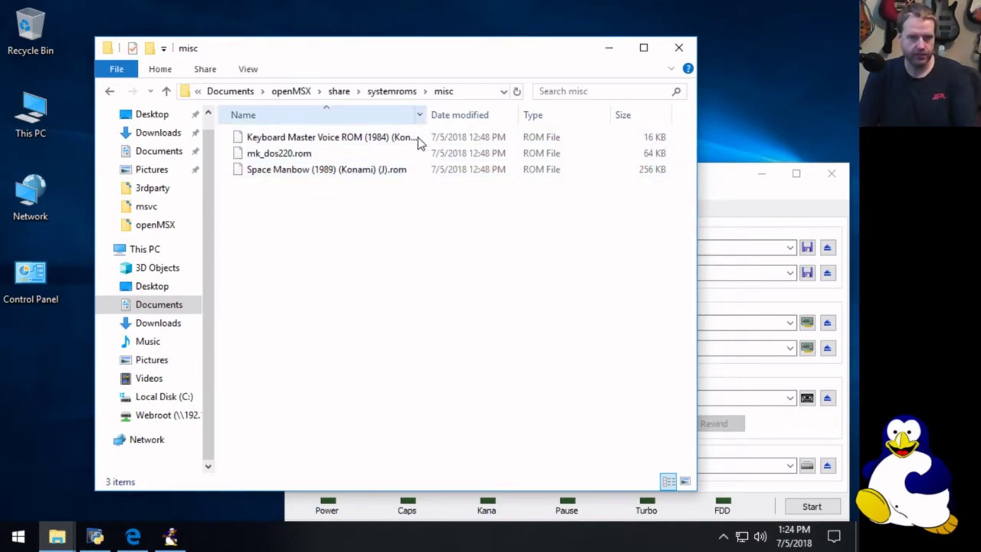
left_click(299, 187)
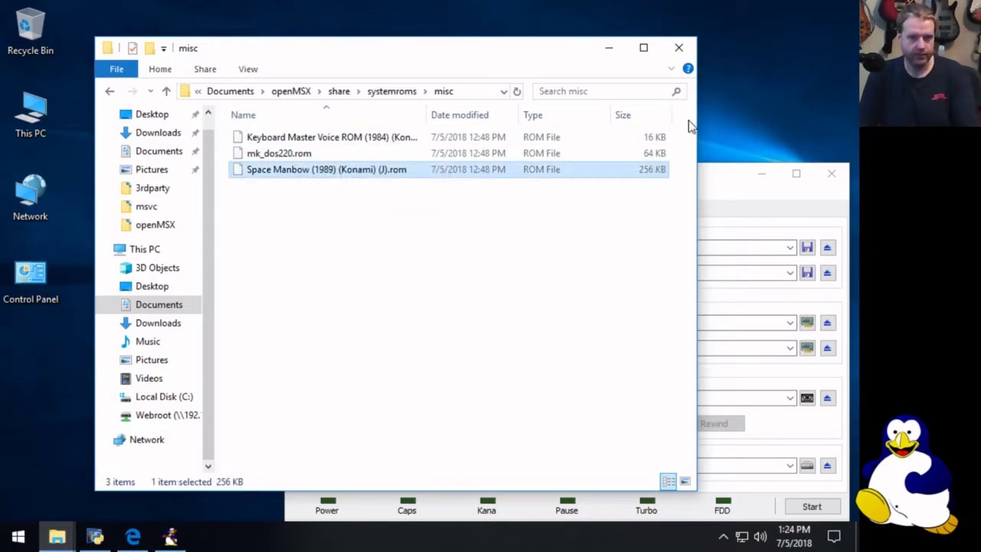
left_click(685, 56)
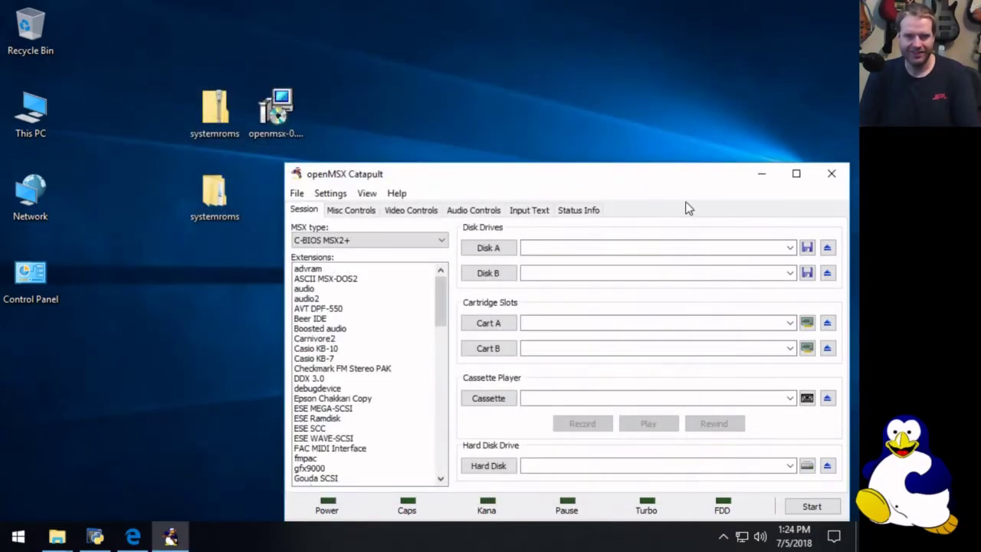
Step: Edit the Catapult configuration to use C:\openMSX\openmsx.exe as the openMSX executable, and run the check for working hardware configurations
left_click_drag(667, 183, 546, 98)
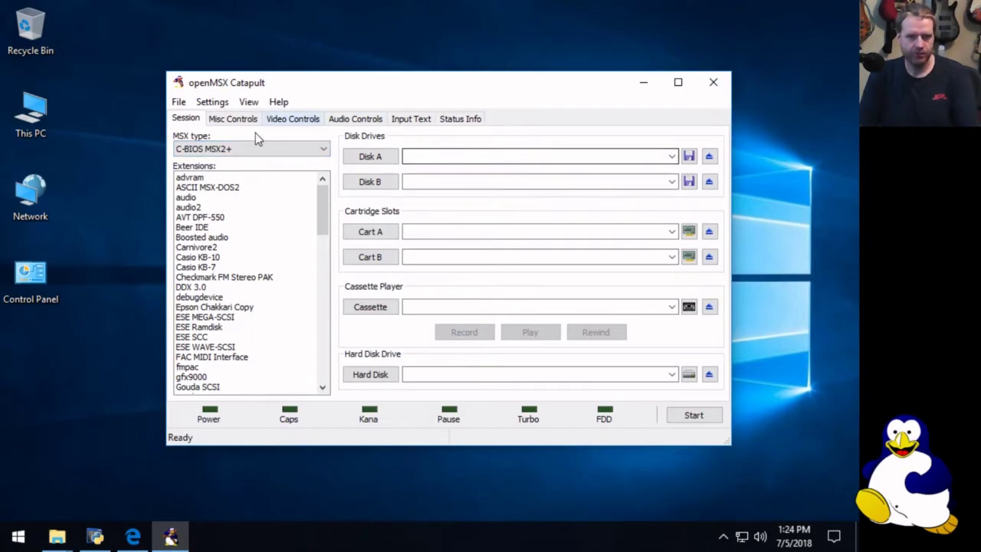
left_click(214, 105)
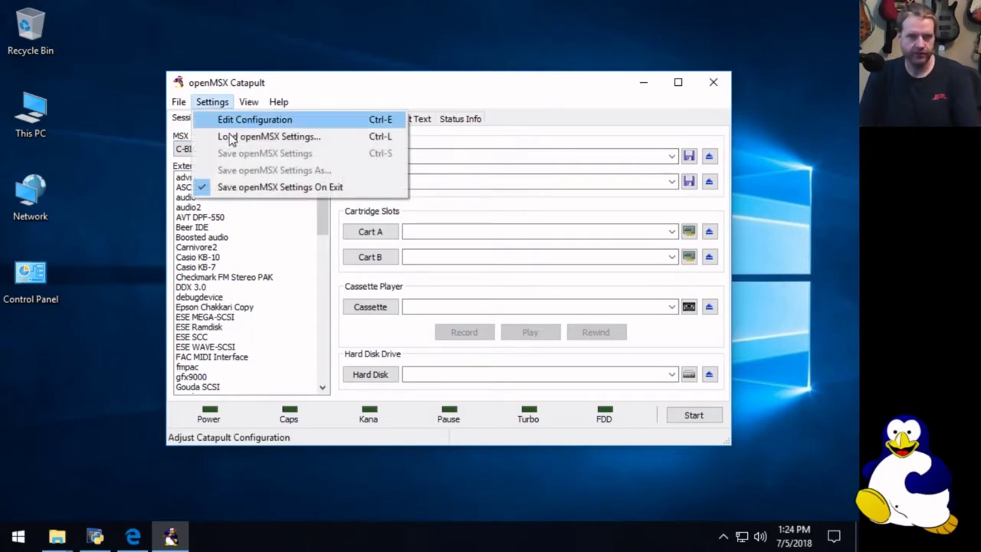
left_click(229, 123)
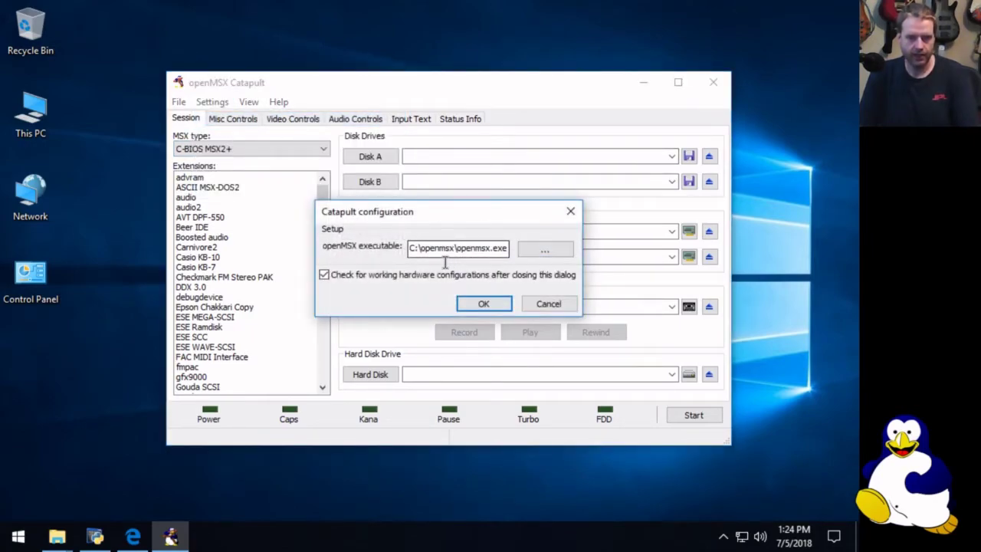
left_click(545, 251)
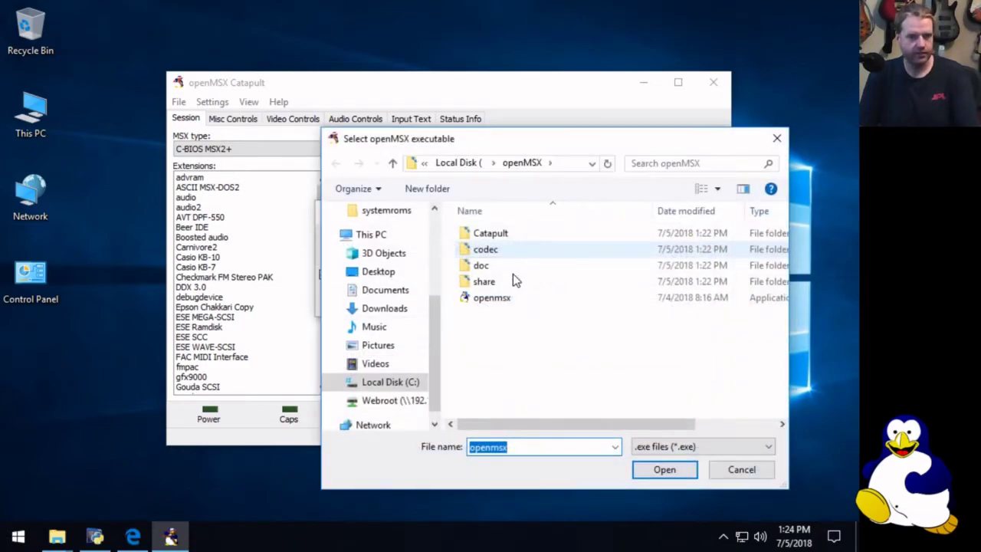
double_click(494, 313)
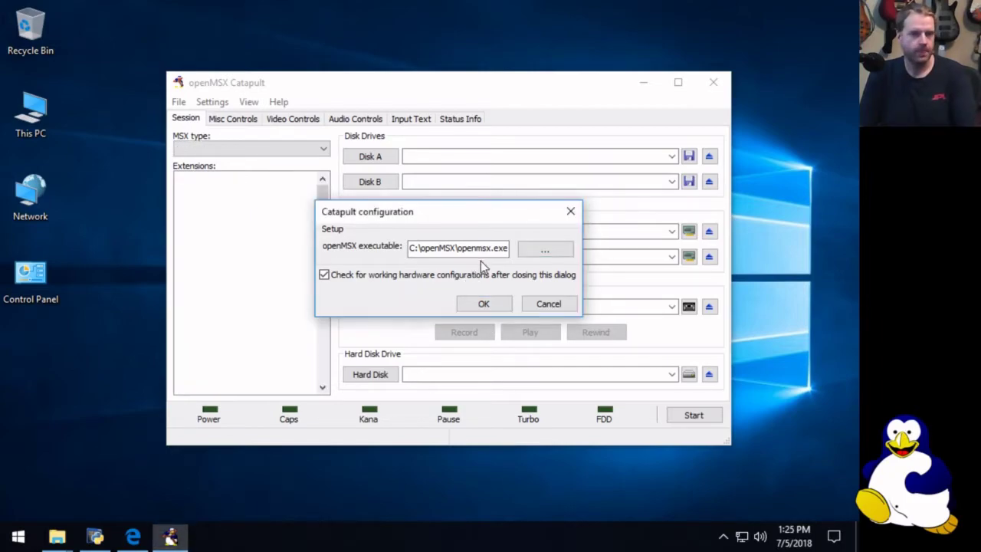
key("Return")
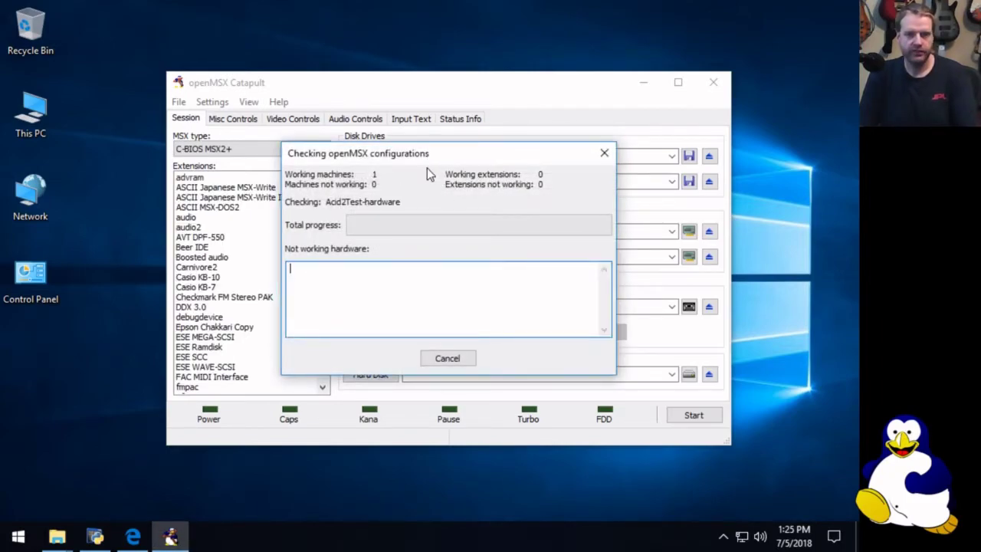
Step: Examine the non-working machines and extensions in the configuration check results, and dismiss the results
left_click_drag(427, 165, 462, 137)
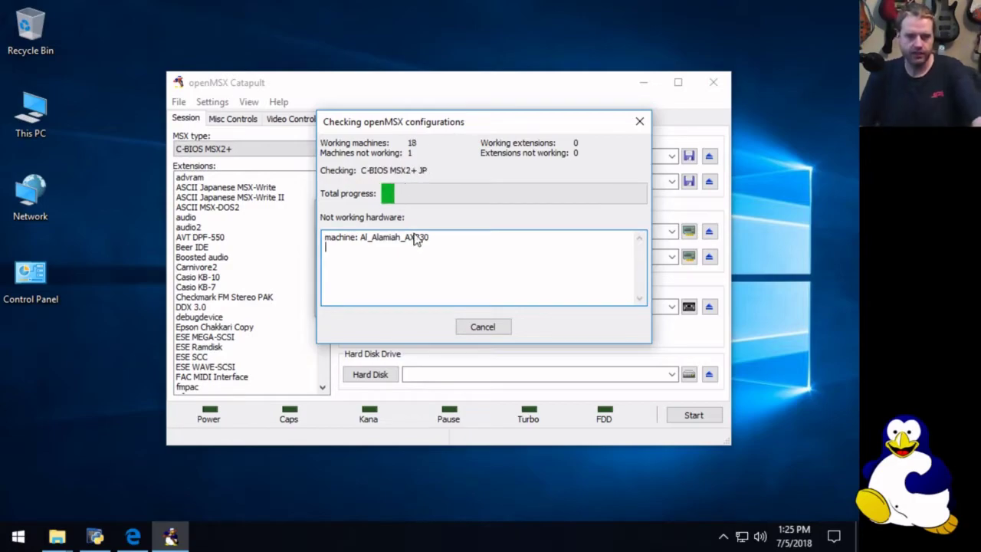
left_click_drag(440, 241, 276, 246)
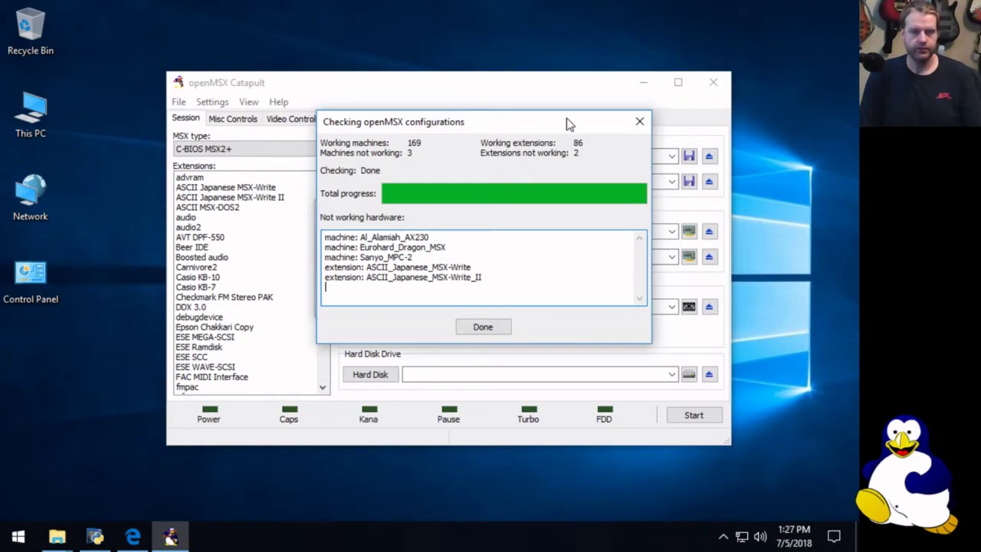
left_click_drag(529, 138, 504, 134)
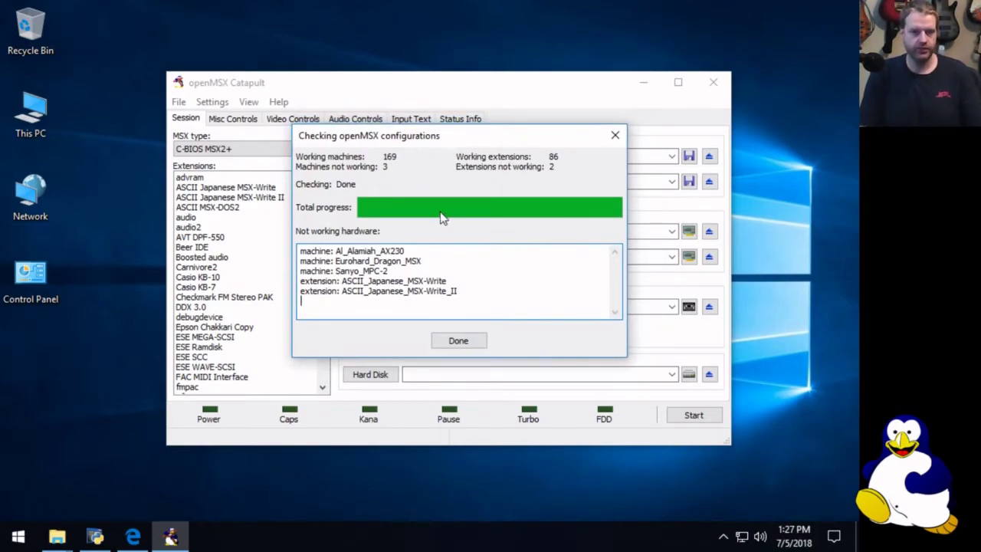
left_click_drag(390, 272, 259, 253)
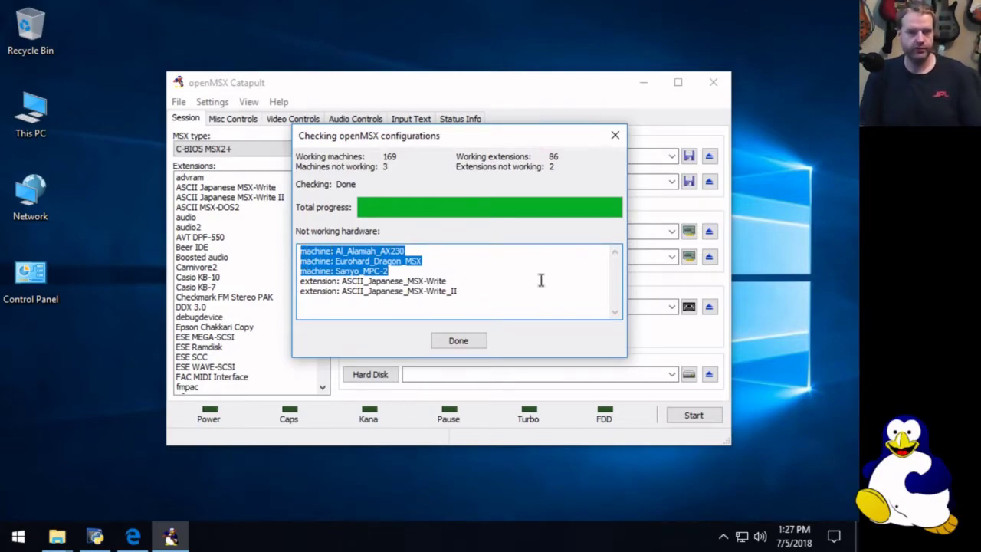
left_click_drag(458, 292, 275, 295)
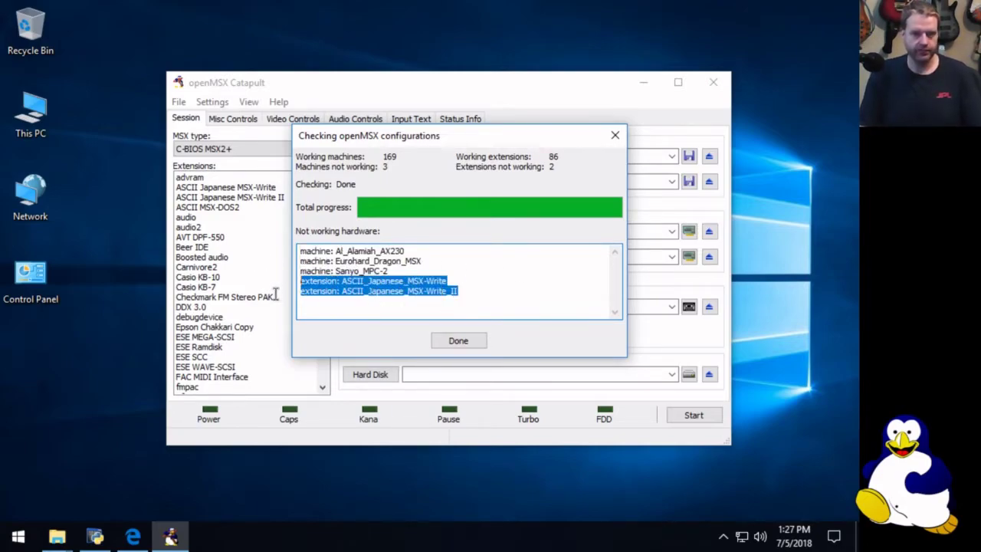
left_click(537, 300)
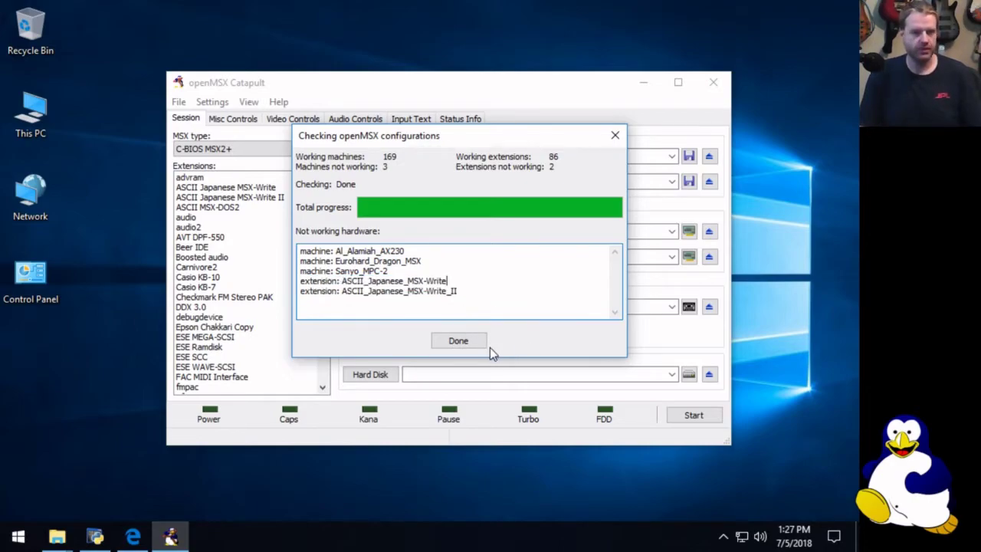
left_click_drag(472, 312, 170, 299)
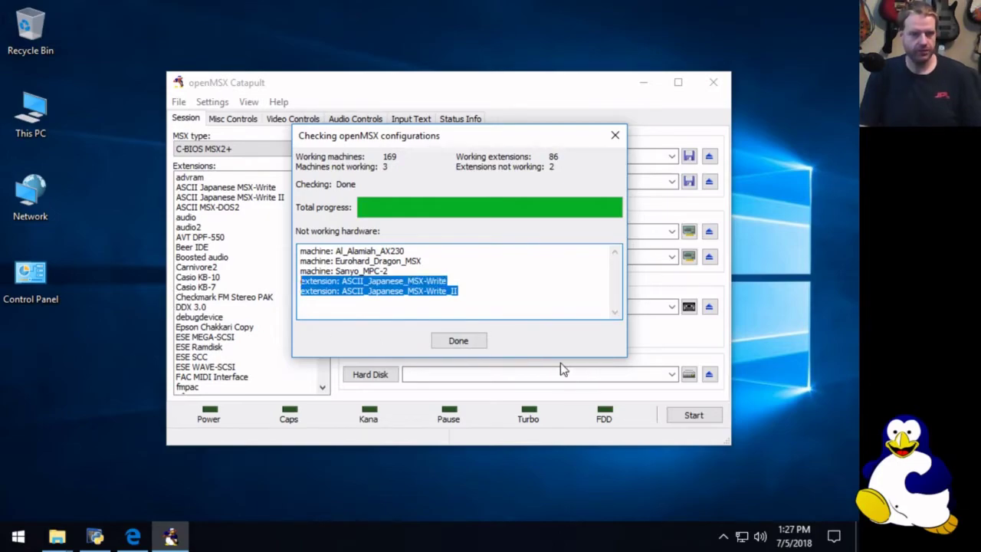
left_click(465, 345)
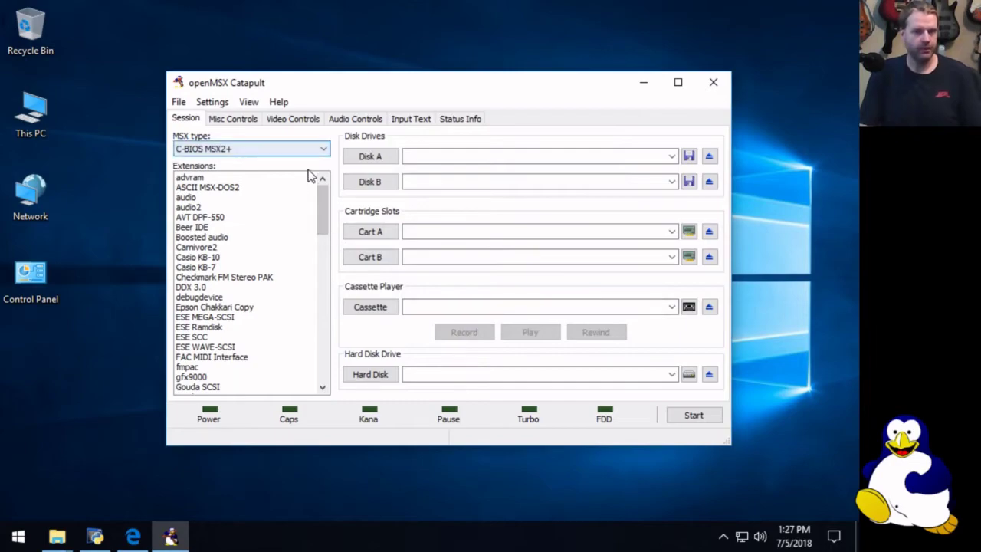
Step: Set the MSX type to Panasonic FS-A1GT, start the emulation, and reposition the emulator window
mouse_move(320, 205)
left_mouse_down()
mouse_move(305, 363)
mouse_move(310, 192)
left_mouse_up()
left_click(322, 148)
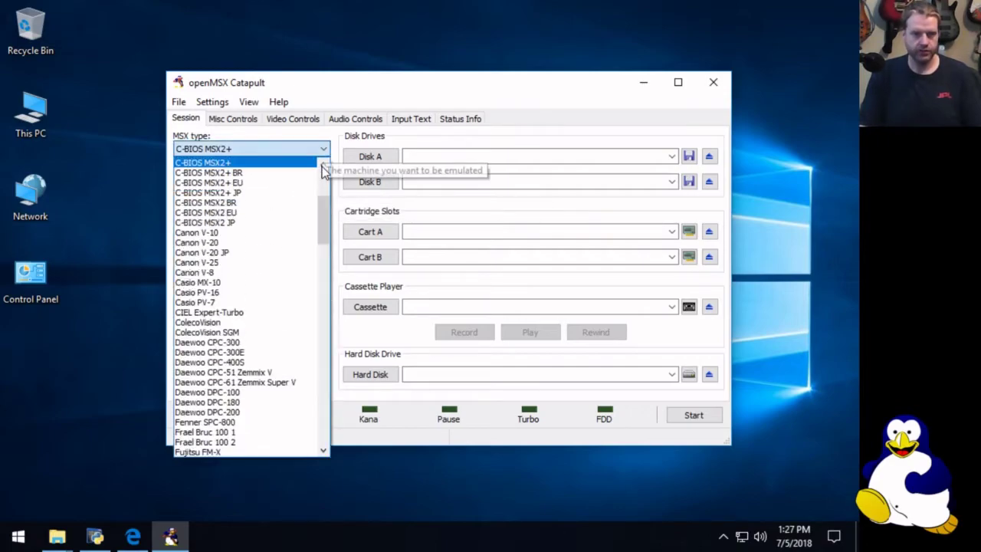
left_click_drag(320, 225, 315, 308)
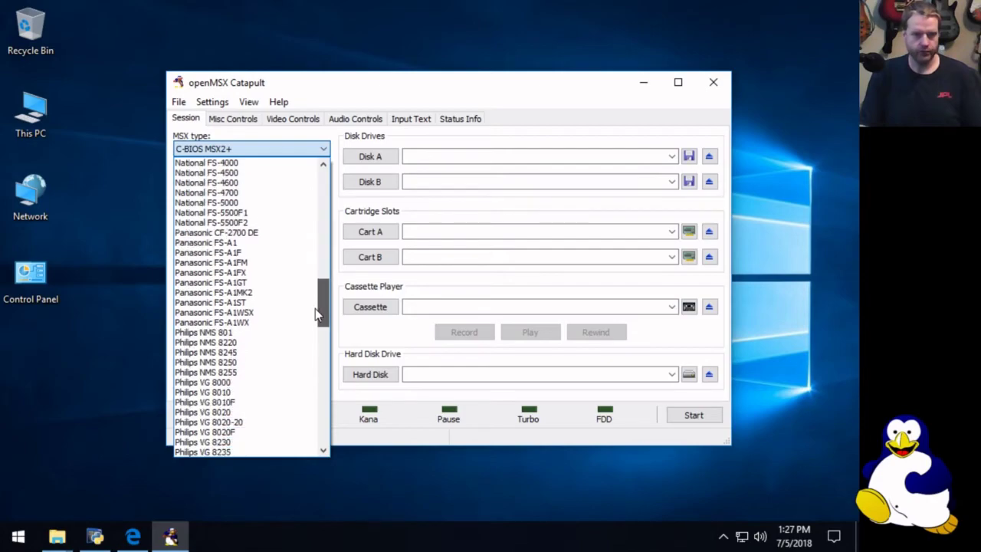
left_click(268, 282)
left_click(694, 423)
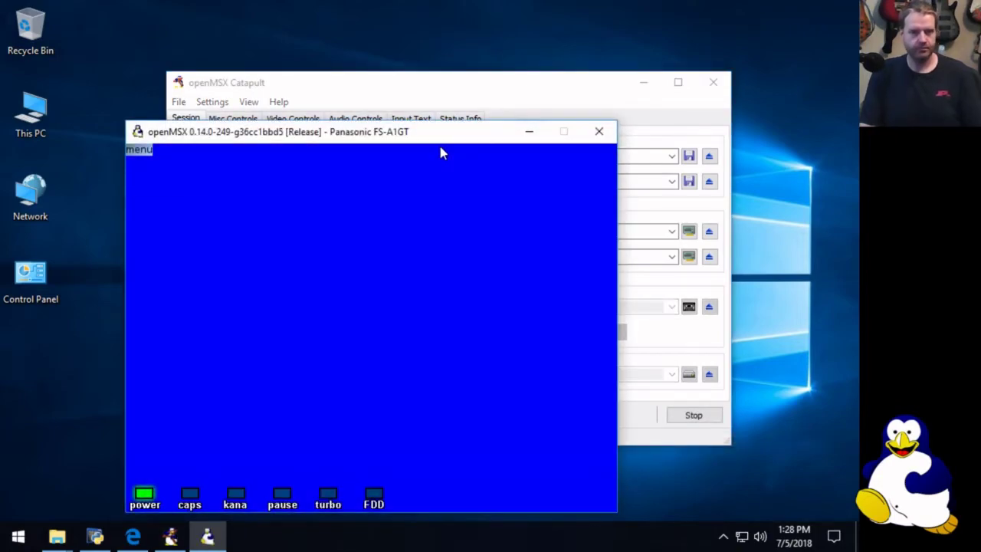
left_click_drag(441, 145, 566, 59)
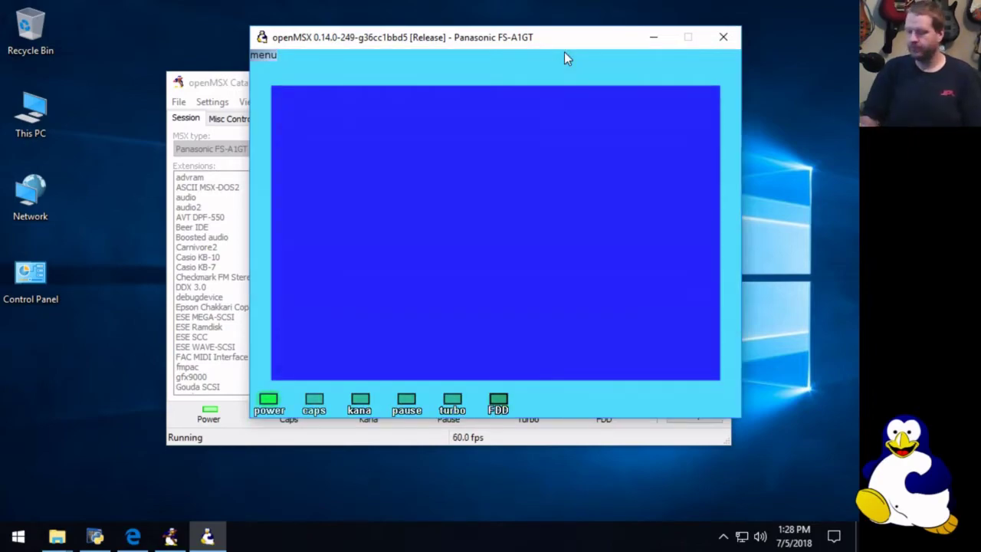
left_click_drag(563, 52, 572, 129)
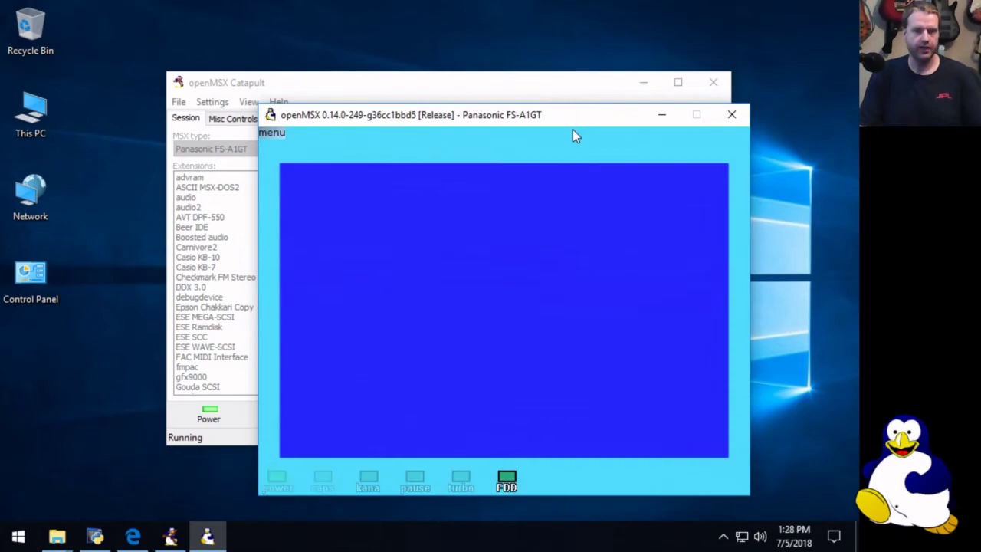
Step: Bring the Catapult window in front of the emulator and set the video noise to 6.9
left_click(523, 100)
left_click_drag(523, 100, 489, 57)
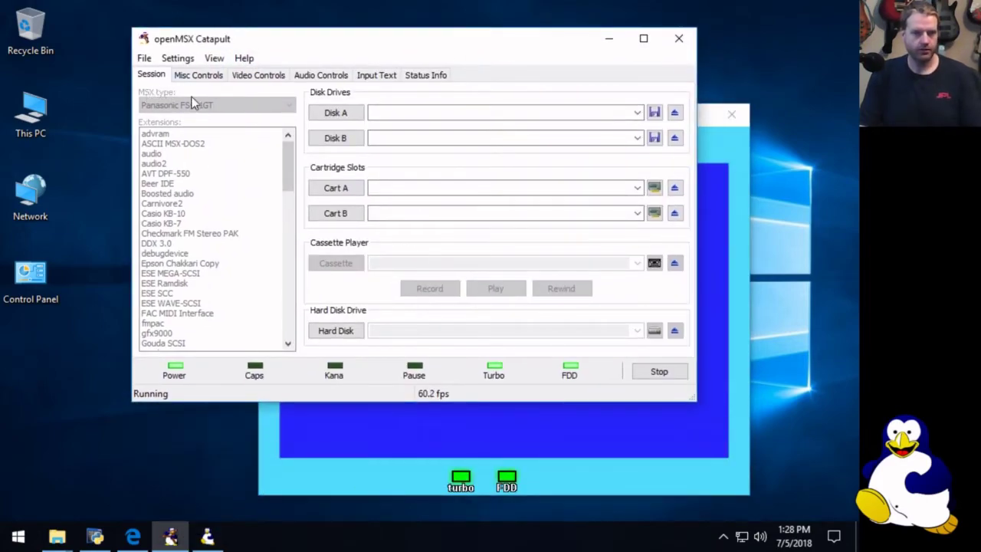
left_click(253, 75)
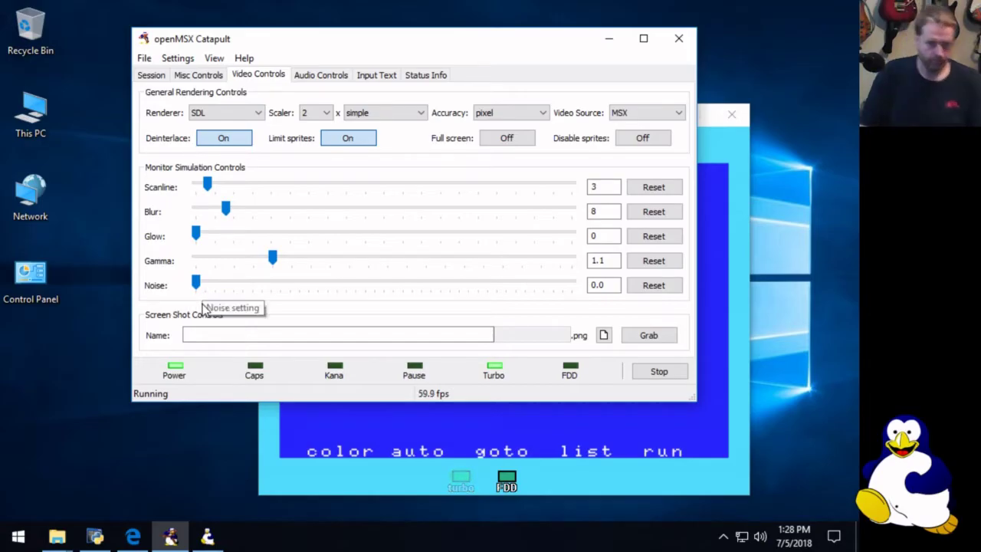
left_click_drag(198, 295, 227, 305)
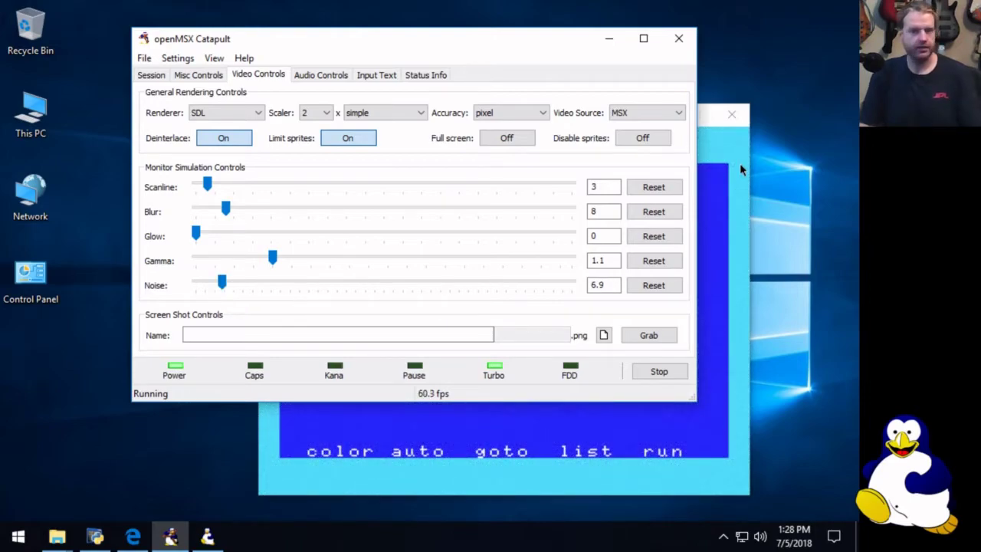
Step: Try the hqlite scaler on the emulator picture, restore the simple scaler, and check the video source options
left_click(414, 114)
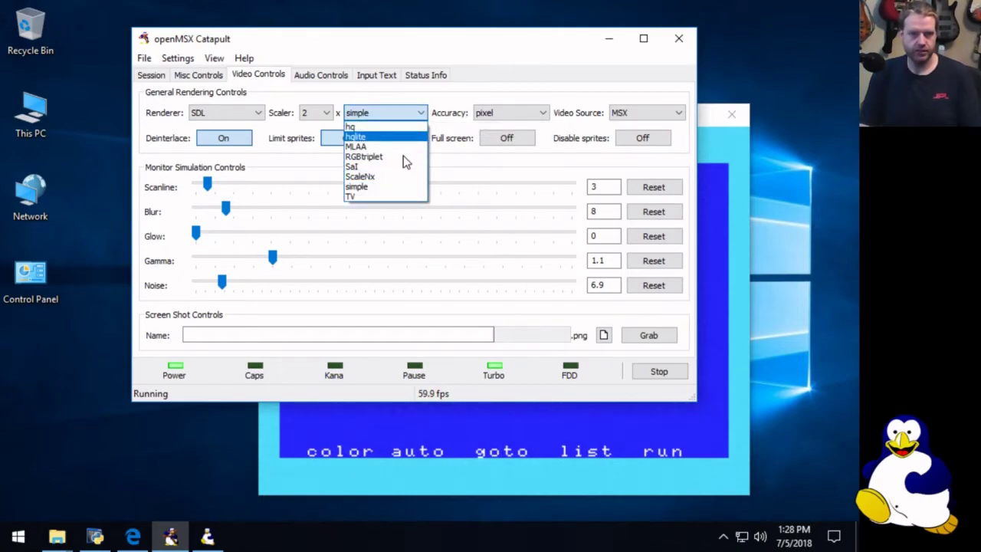
left_click(404, 160)
left_click(466, 467)
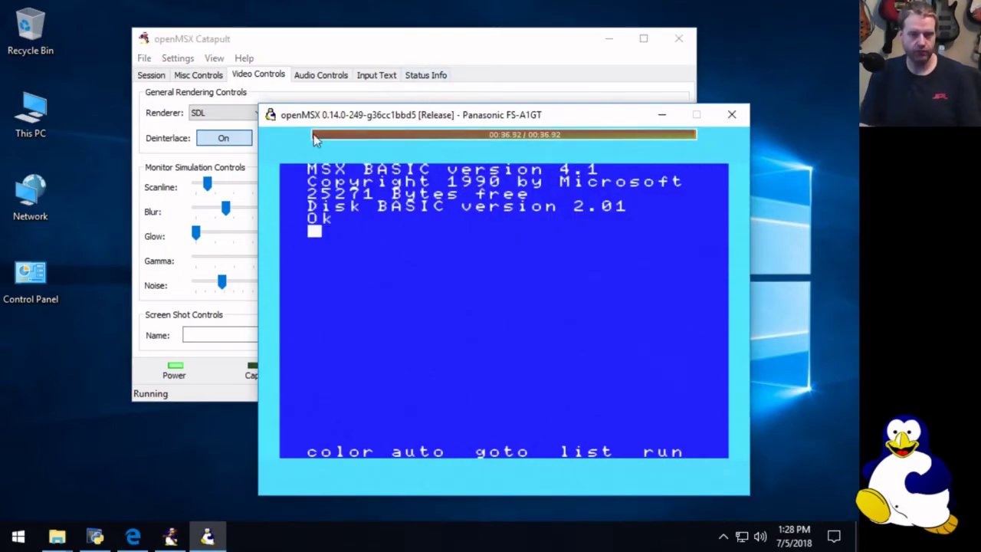
left_click(277, 75)
left_click(383, 112)
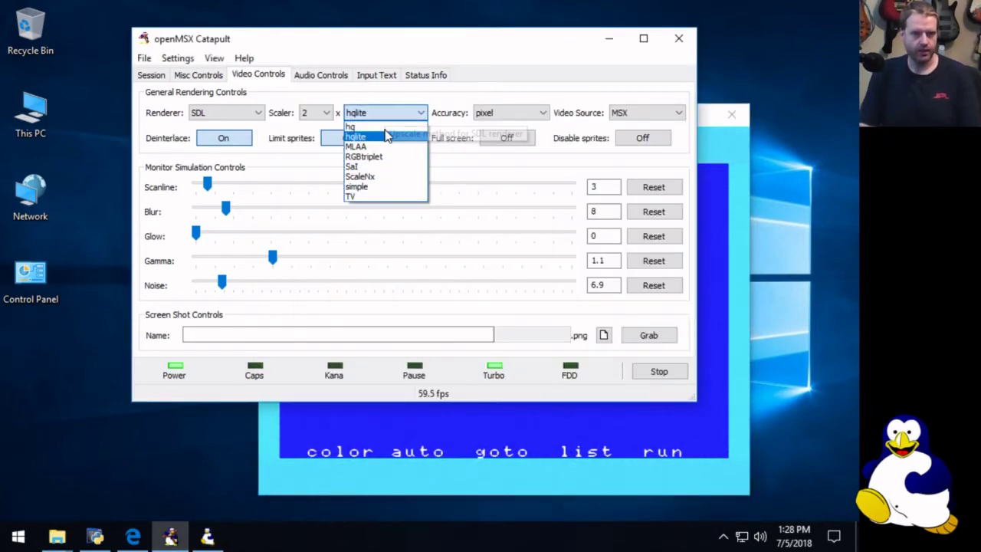
left_click(369, 191)
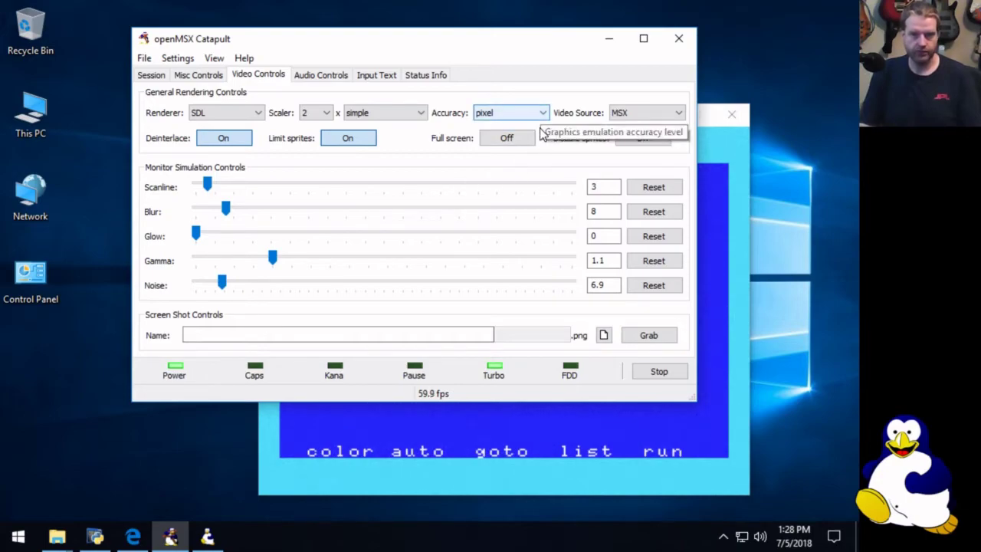
left_click(671, 115)
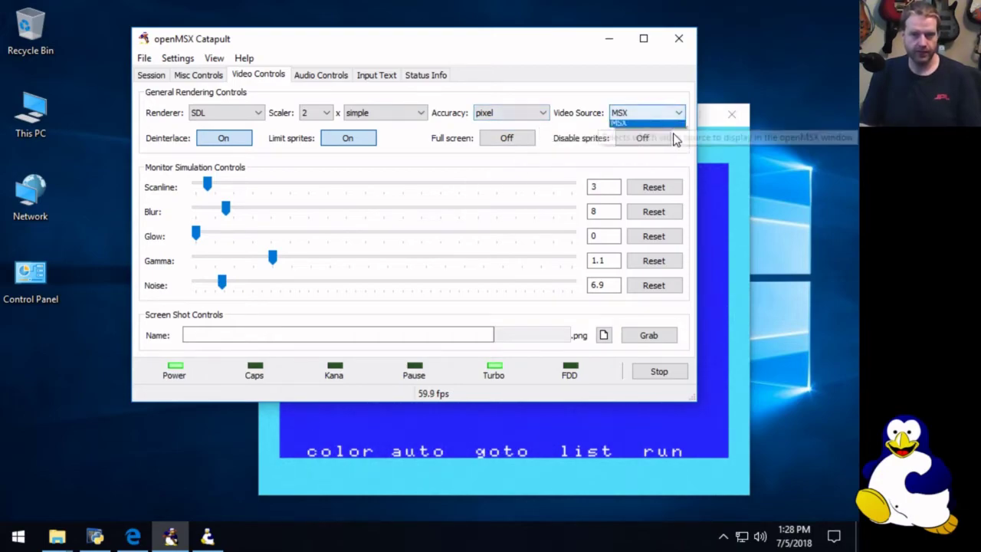
left_click(582, 111)
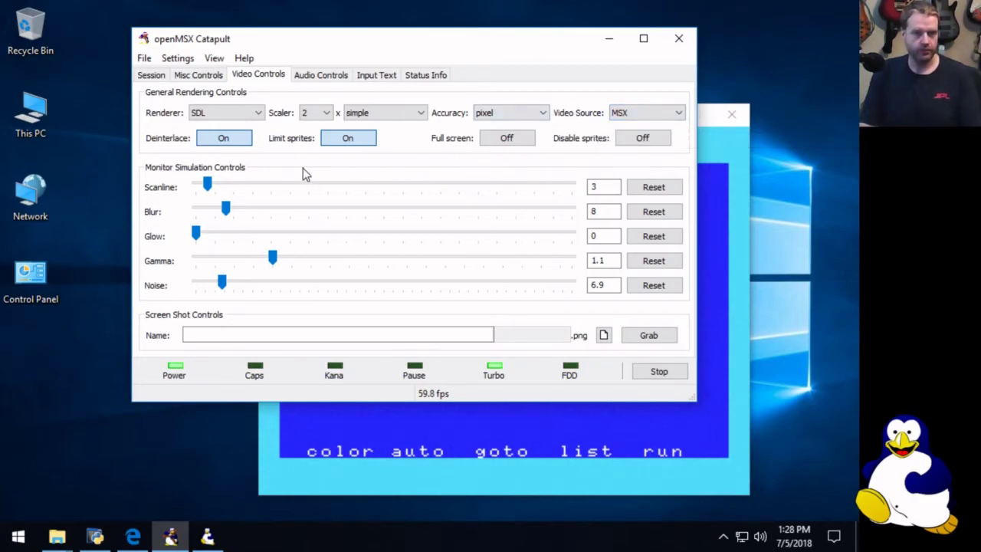
Step: Set the running Panasonic FS-A1GT as the default machine in the emulator's on-screen hardware options
left_click(504, 468)
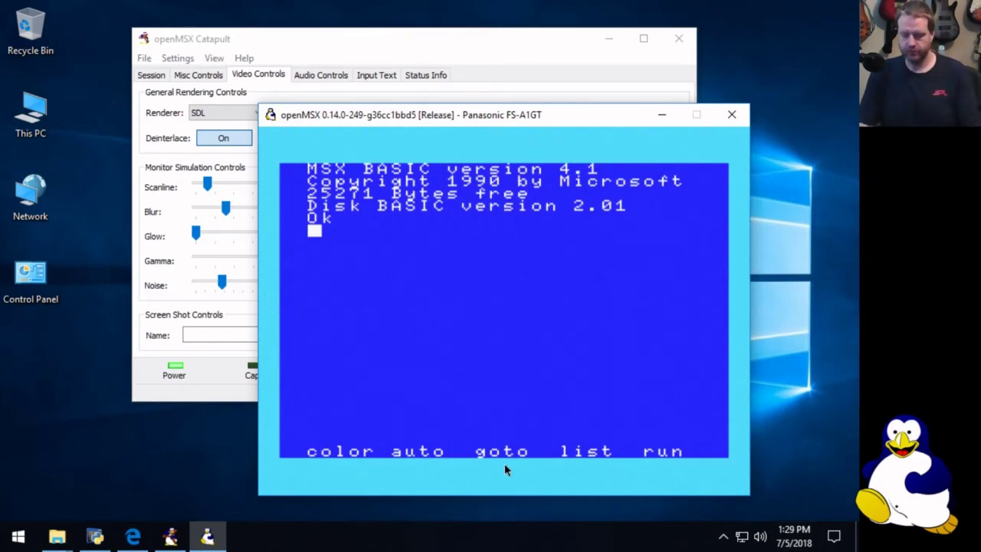
key("Menu")
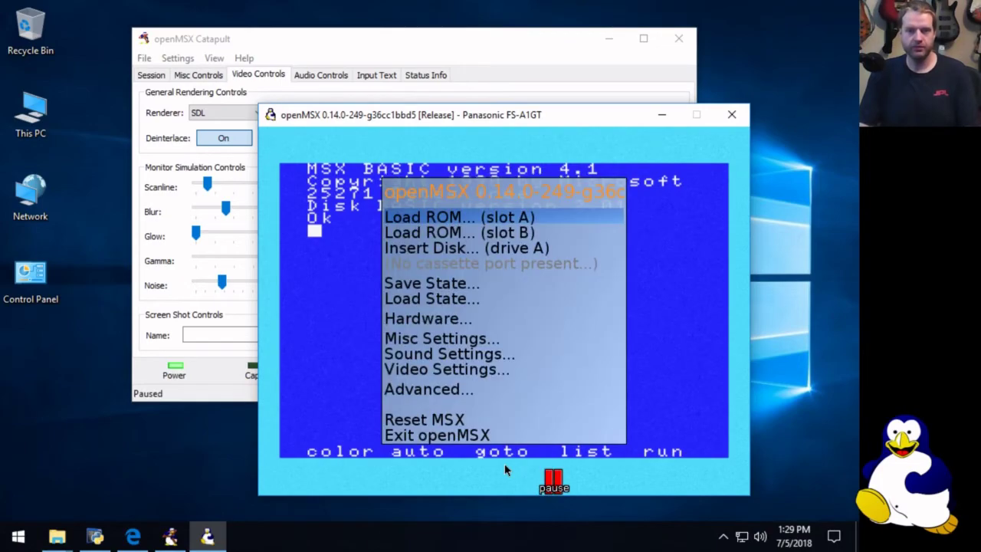
key("Down")
key("Down")
key("Down")
key("Down")
key("Down")
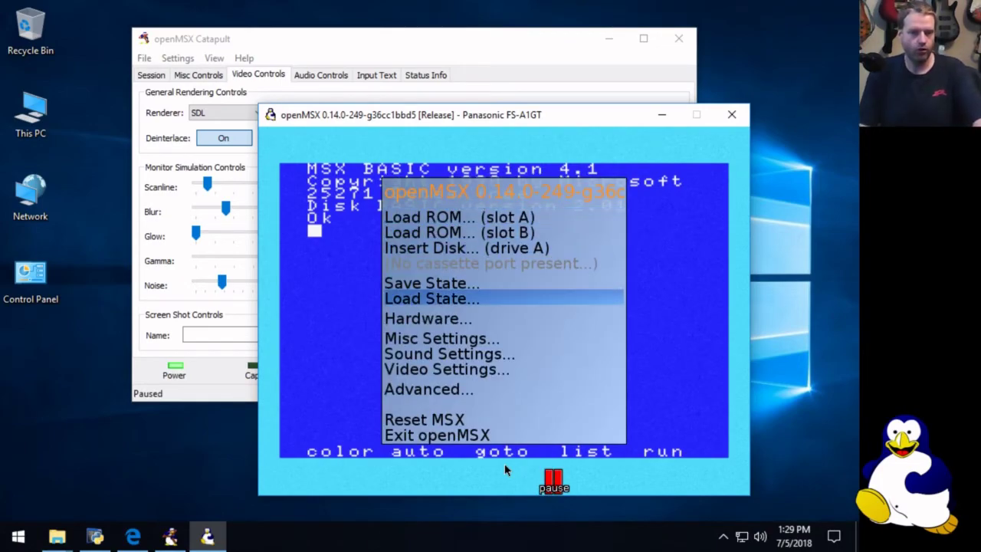
key("Return")
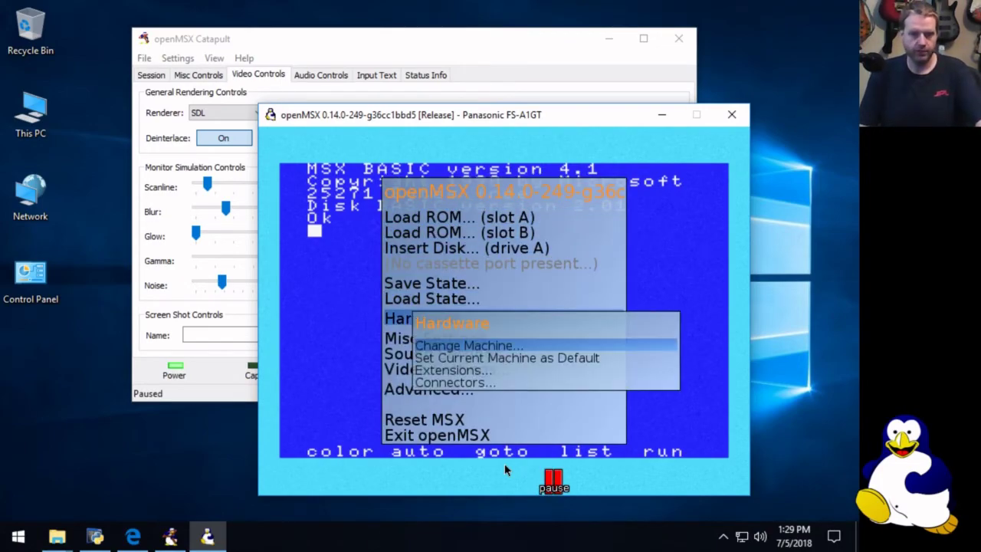
key("Down")
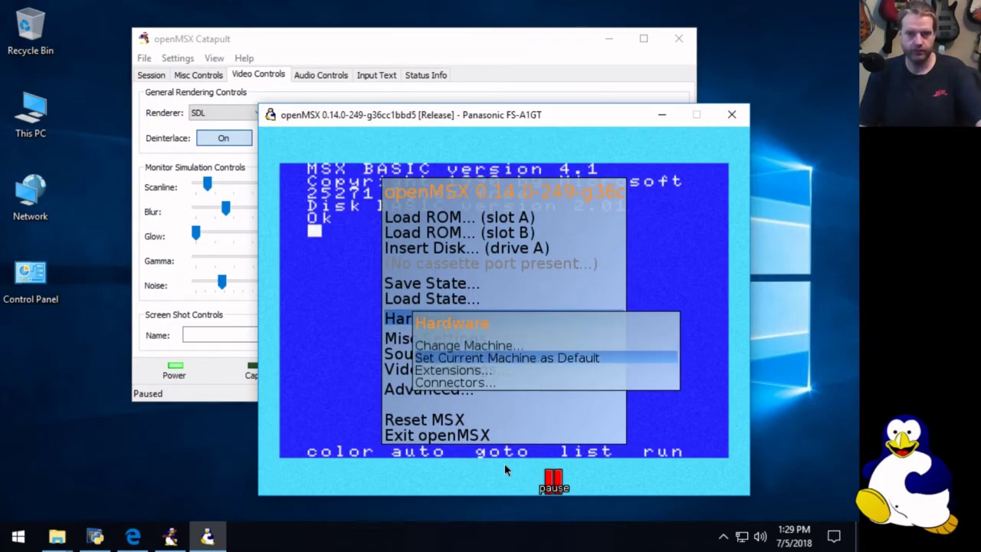
key("Escape")
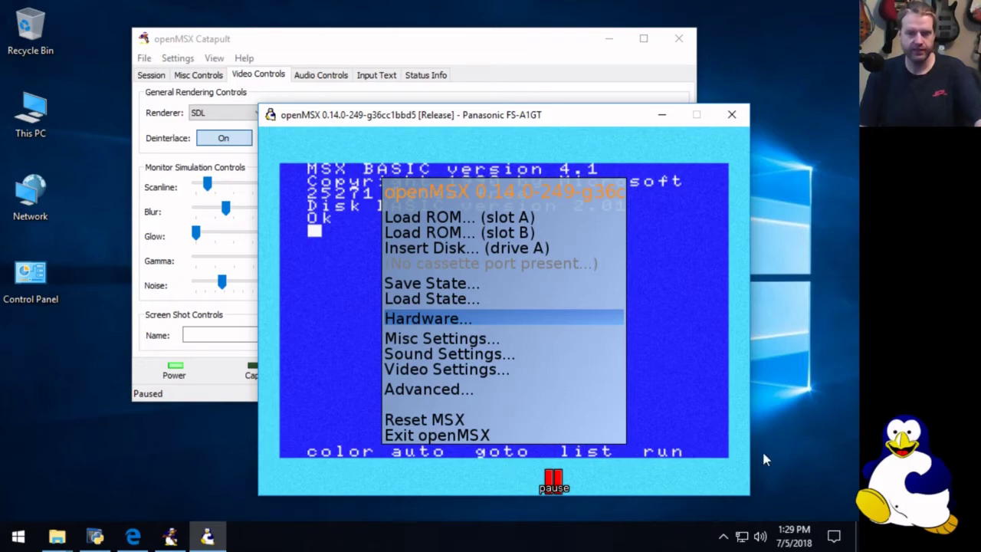
Step: Exit openMSX from within the emulator and confirm the exit
key("Down")
key("Down")
key("Down")
key("Down")
key("Down")
key("Down")
key("Down")
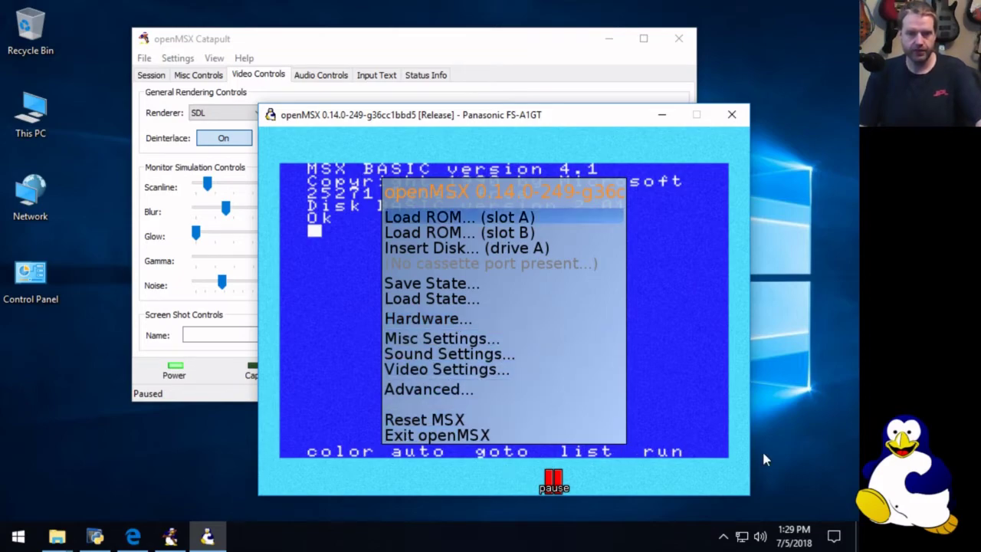
key("Up")
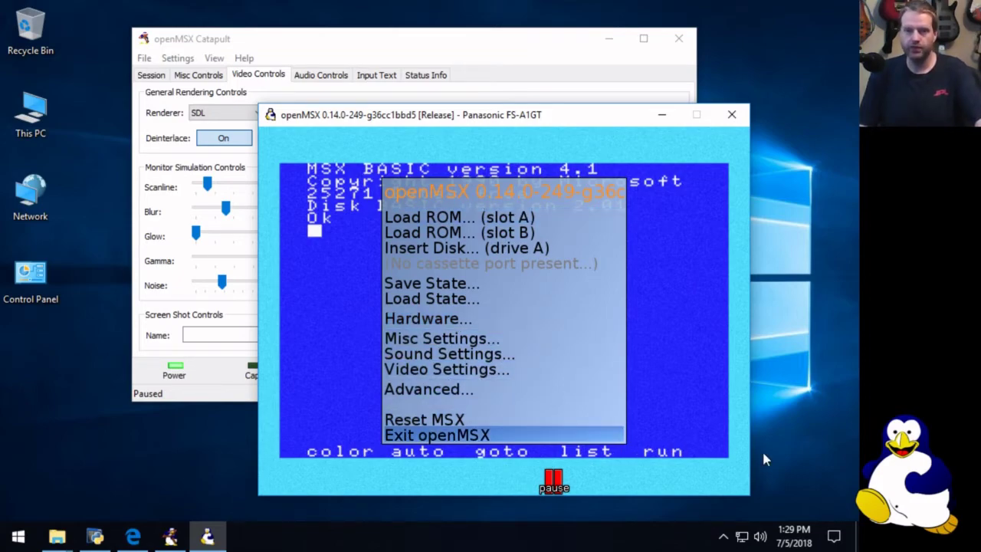
key("Return")
key("Down")
key("Return")
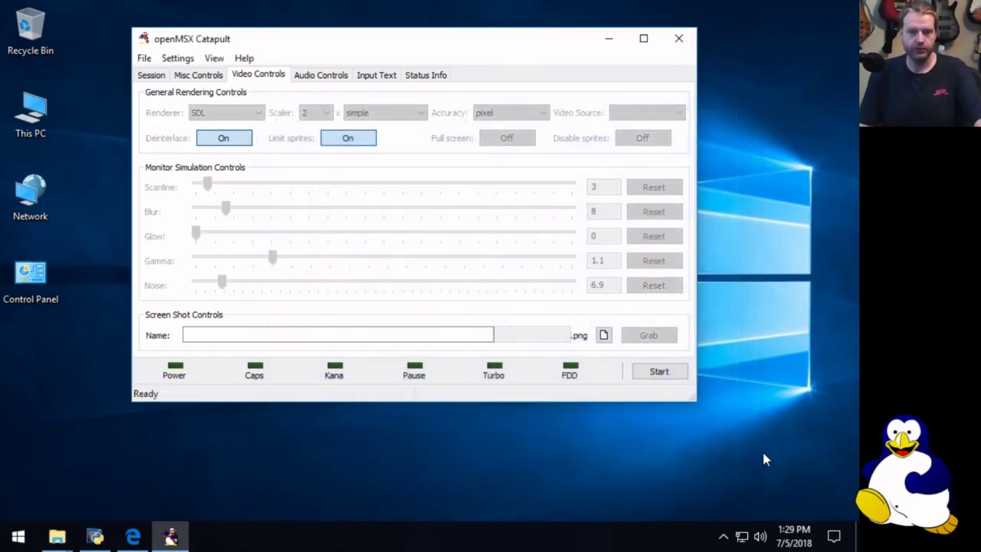
Step: Start openmsx directly from the C:\openMSX folder to check its default machine, and close the emulator again
double_click(31, 113)
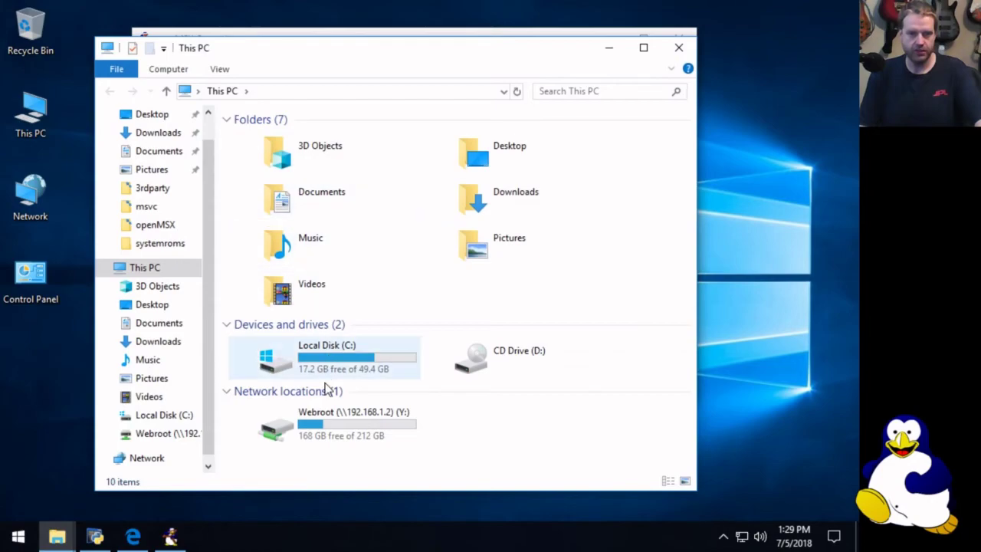
double_click(325, 378)
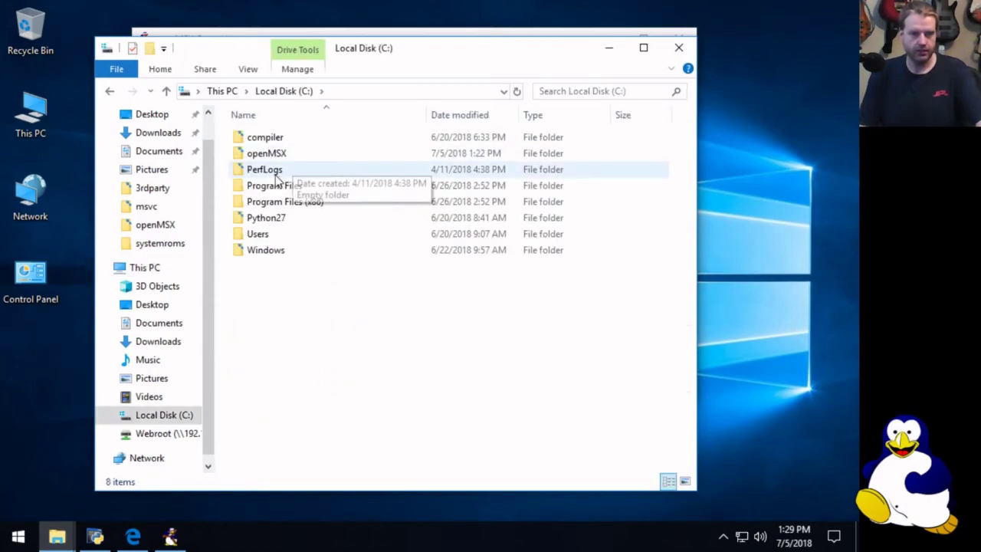
left_click(264, 158)
key("Return")
double_click(262, 200)
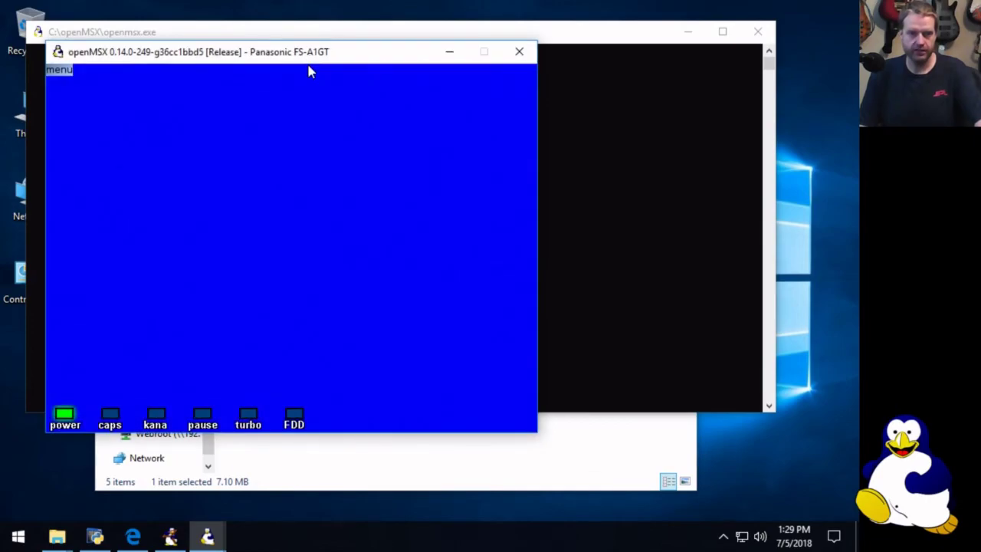
left_click_drag(309, 52, 542, 105)
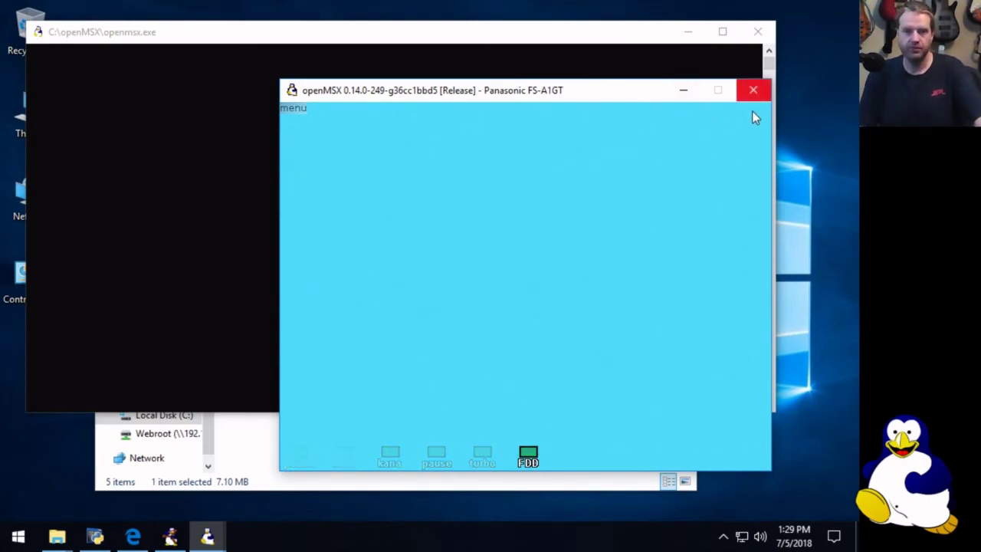
left_click(751, 88)
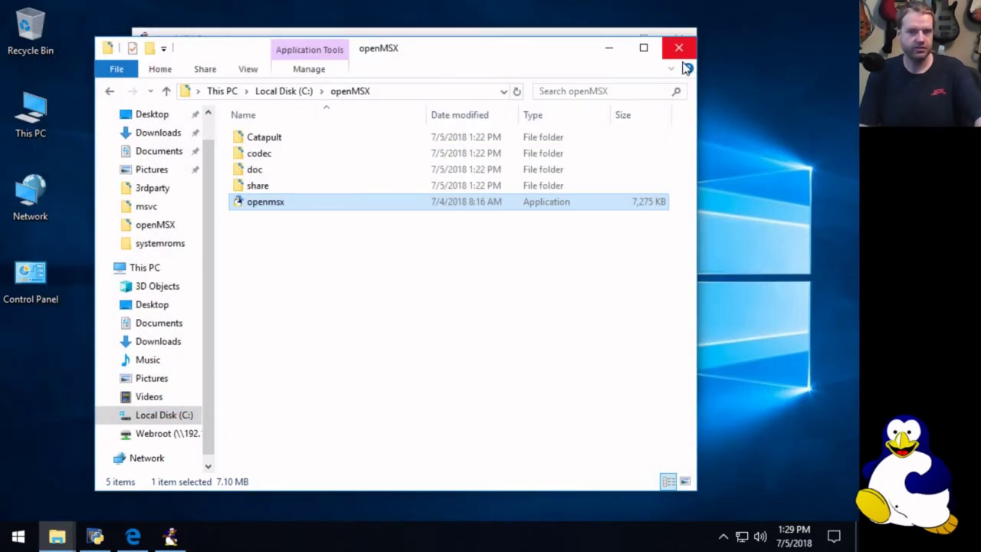
Step: Switch to Catapult and review its audio controls, text input, status info, and the session's disk, cartridge, cassette and hard disk options
left_click(334, 76)
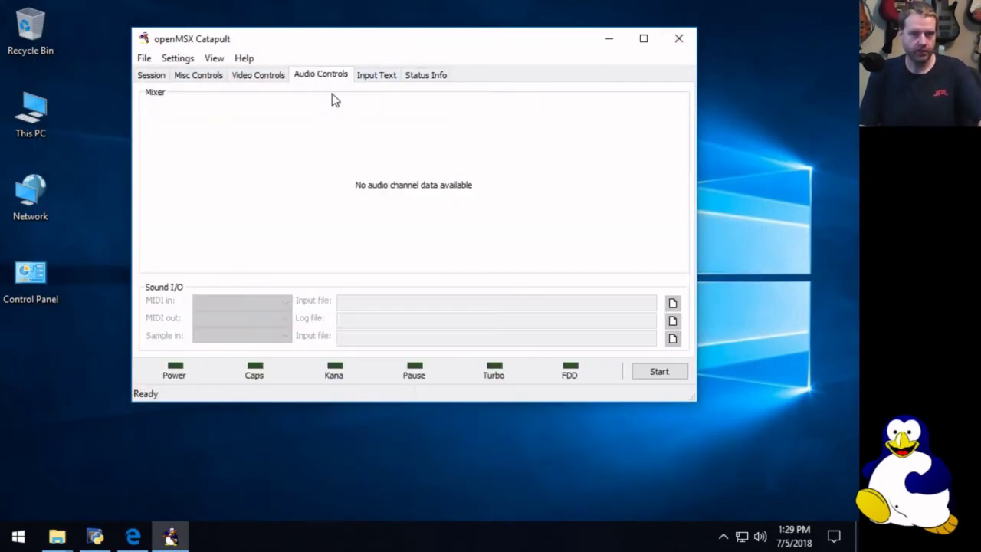
key("ctrl+Tab")
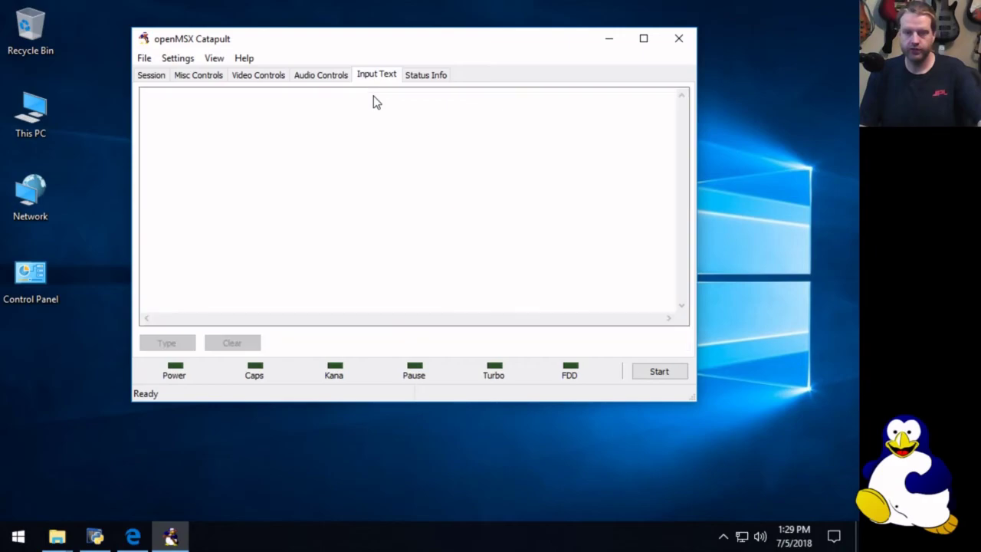
key("ctrl+Tab")
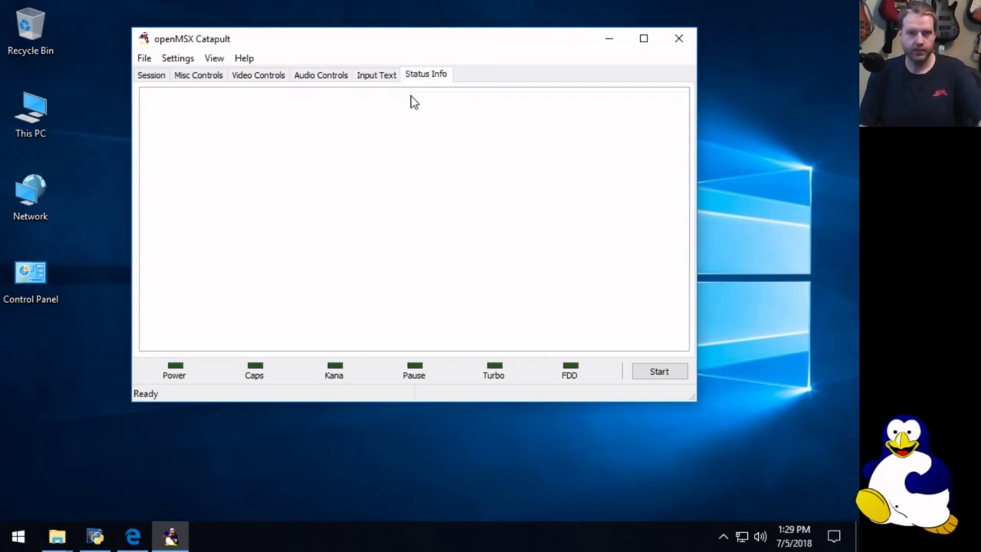
key("ctrl+Tab")
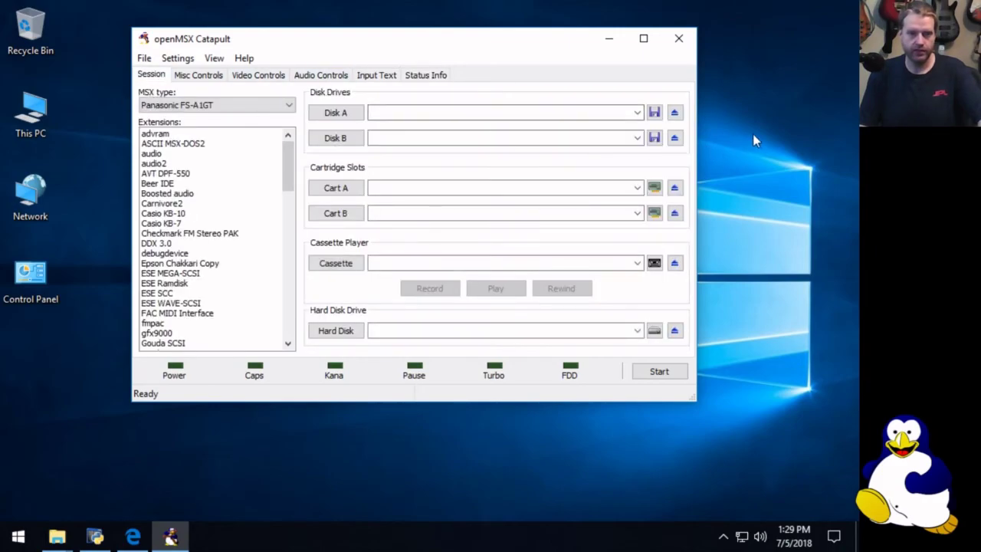
left_click(592, 138)
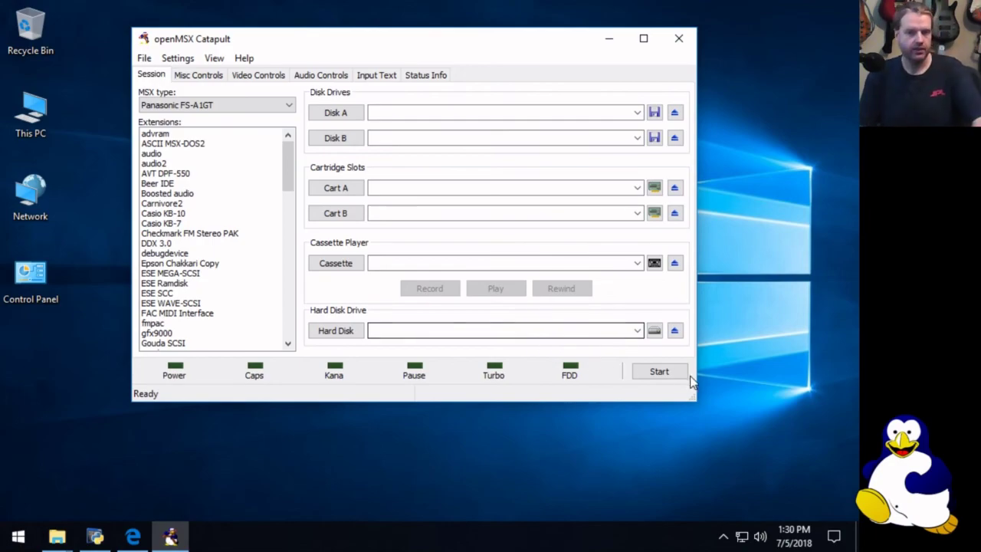
left_click(659, 372)
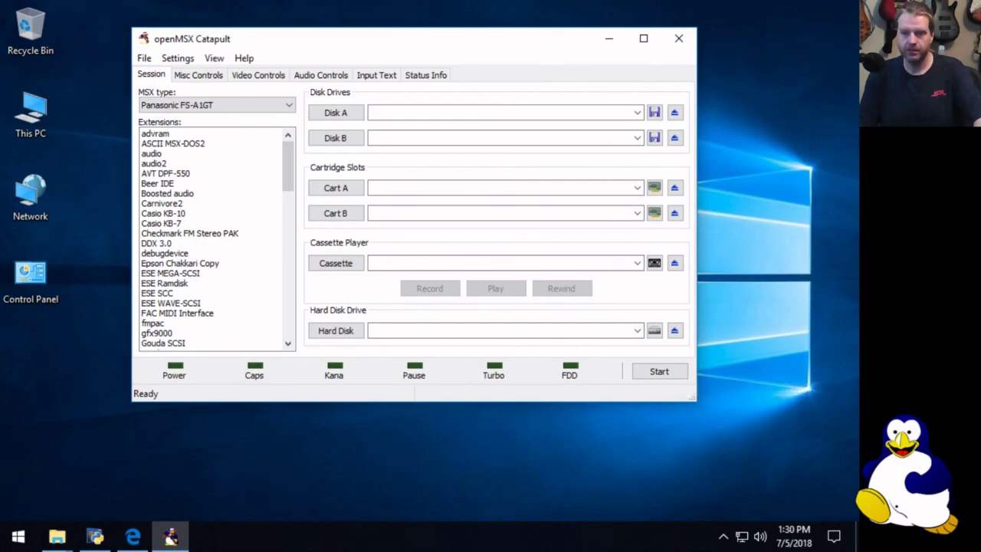